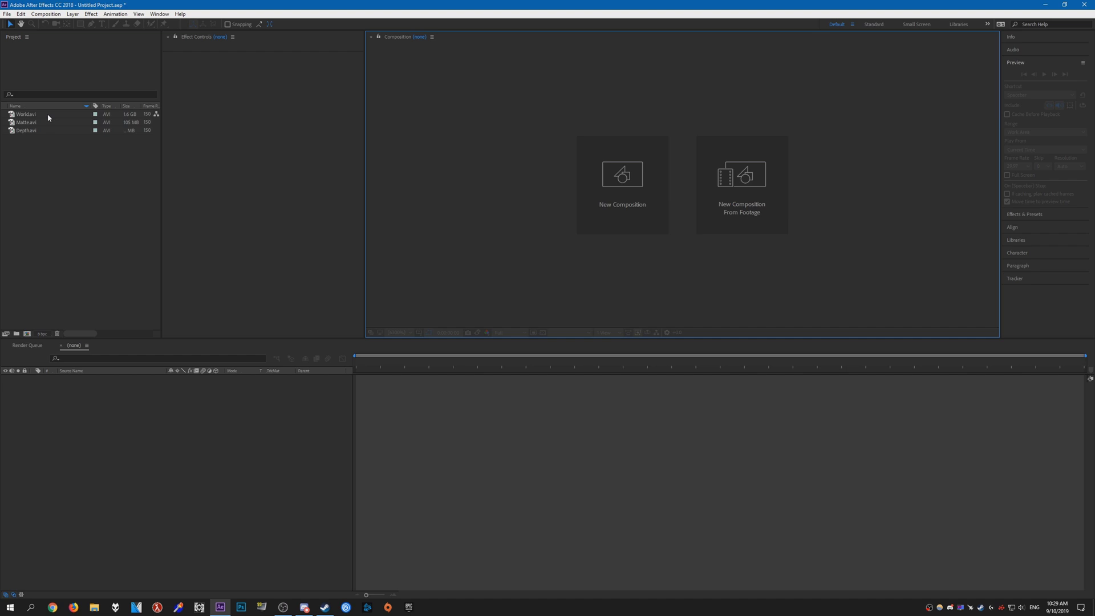
# Build a World composition from World.avi, move to about two seconds, and select Matte.avi
pyautogui.click(196, 154)
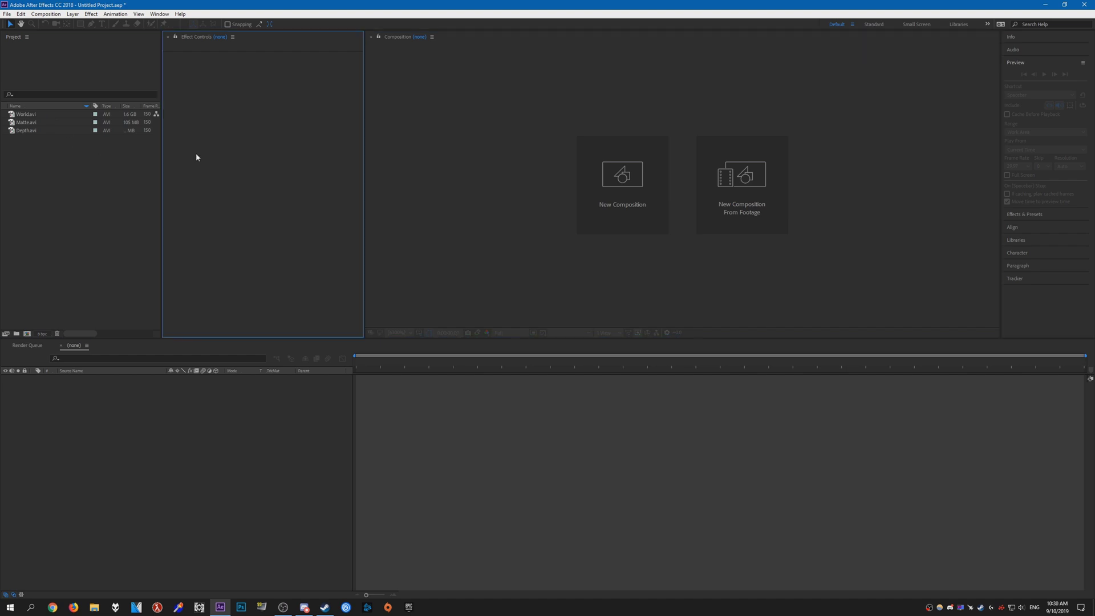
pyautogui.click(28, 115)
pyautogui.moveTo(29, 123); pyautogui.dragTo(7, 335)
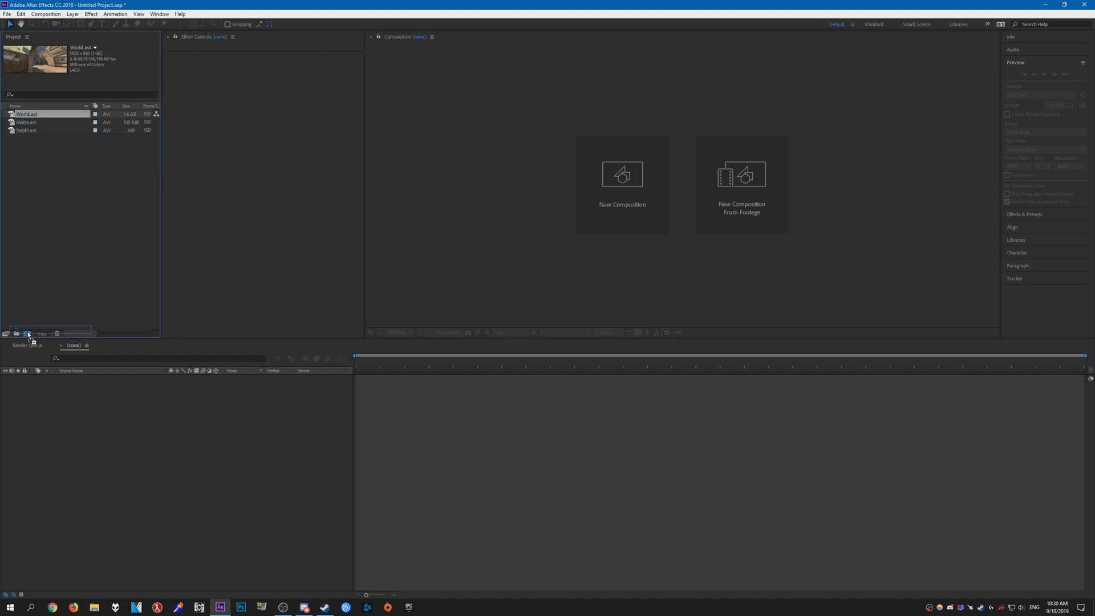
pyautogui.moveTo(390, 369); pyautogui.dragTo(497, 370)
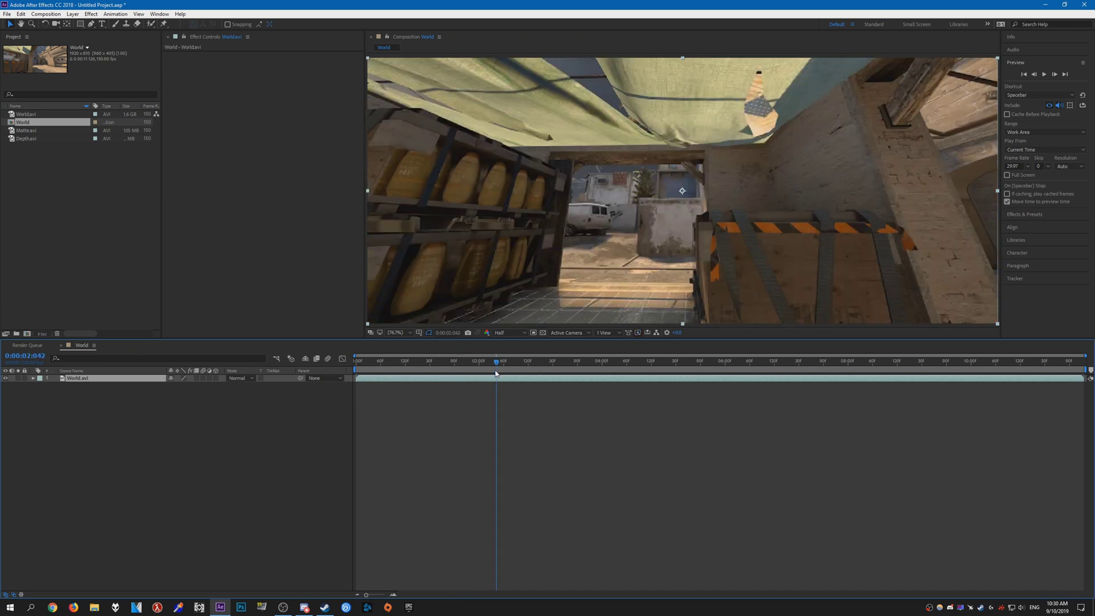
pyautogui.click(28, 130)
# Place Matte.avi above World.avi and key out its green background with Keylight's Screen Colour
pyautogui.moveTo(32, 134); pyautogui.dragTo(120, 392)
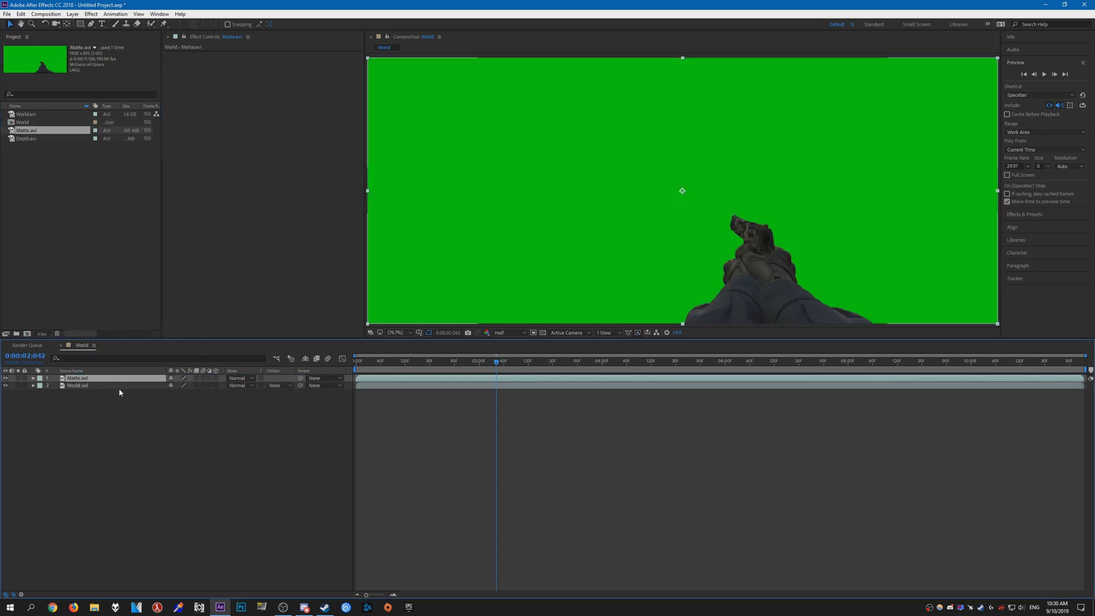
pyautogui.hotkey('ctrl', 'space')
pyautogui.write('keyli')
pyautogui.press('Return')
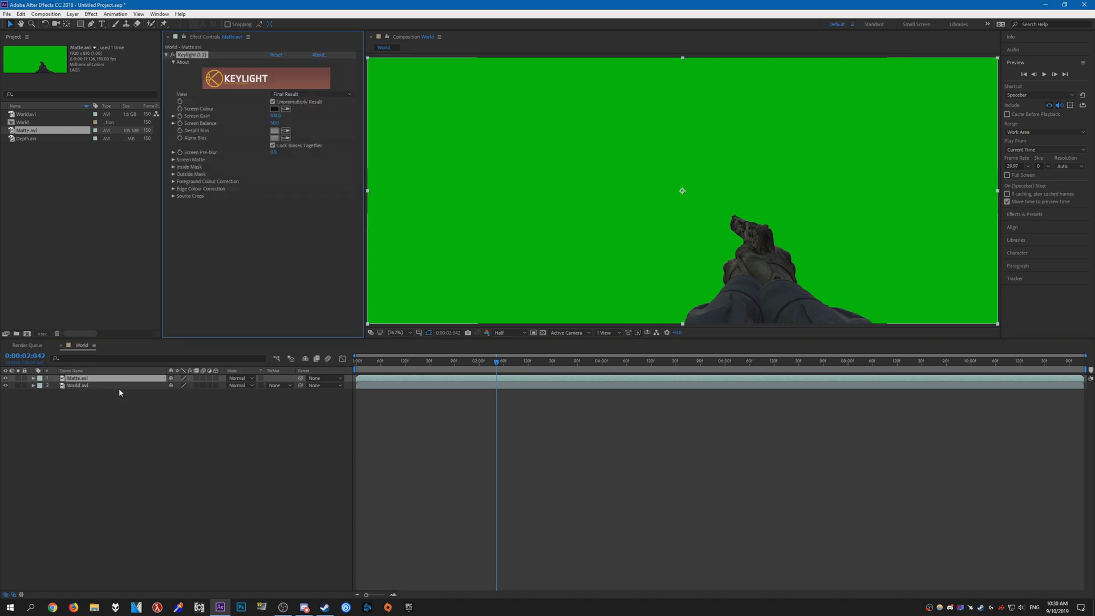
pyautogui.click(287, 109)
pyautogui.click(428, 118)
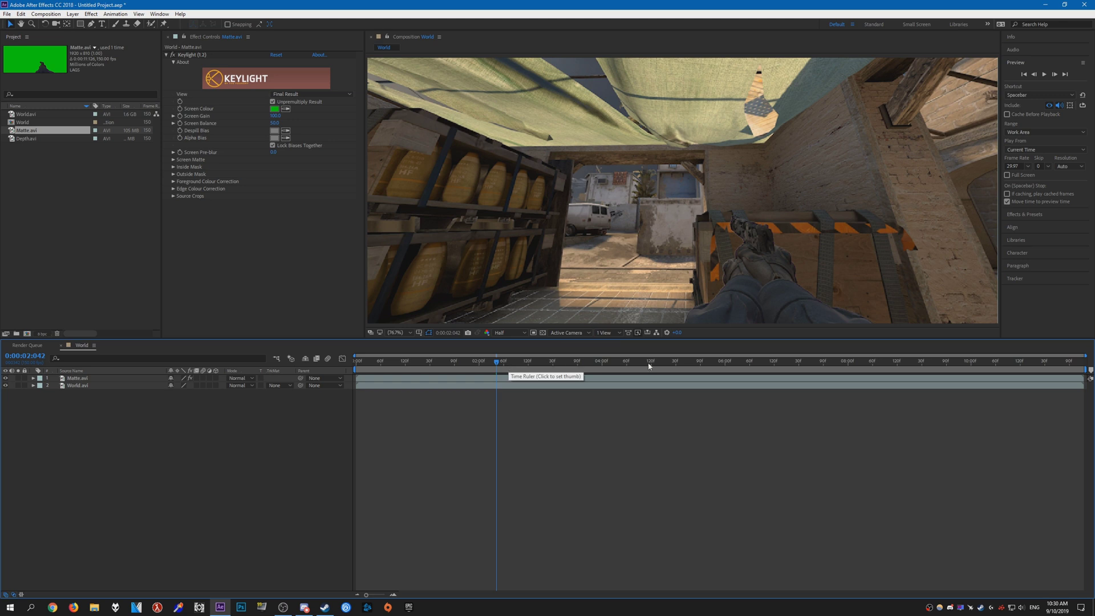
pyautogui.click(523, 333)
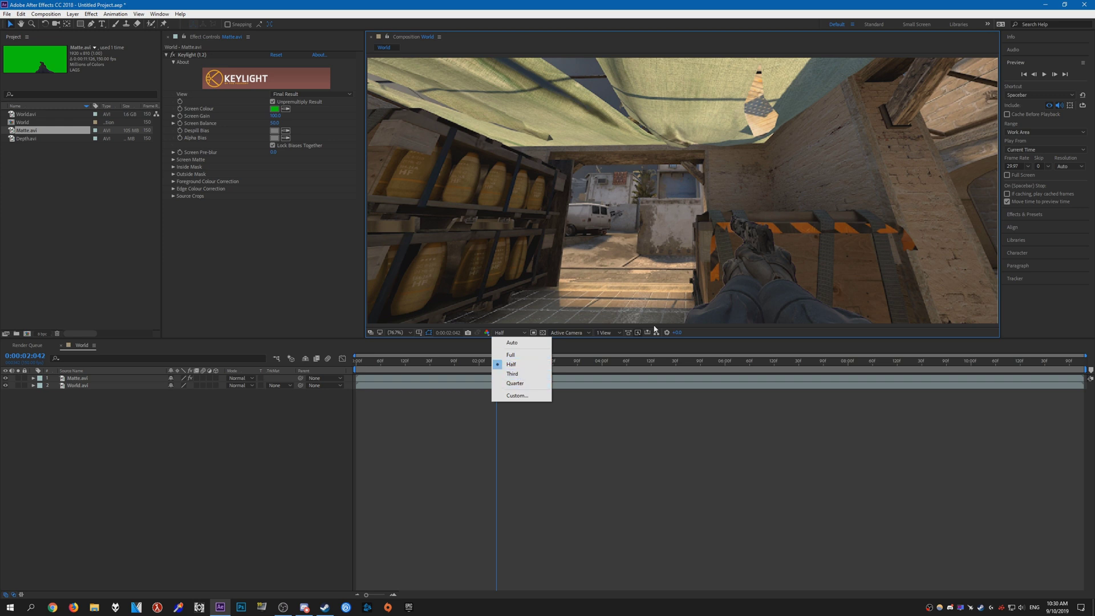
# Switch preview resolution to Quarter, then back to Half, and scrub around three seconds
pyautogui.press('Down')
pyautogui.press('Down')
pyautogui.press('Return')
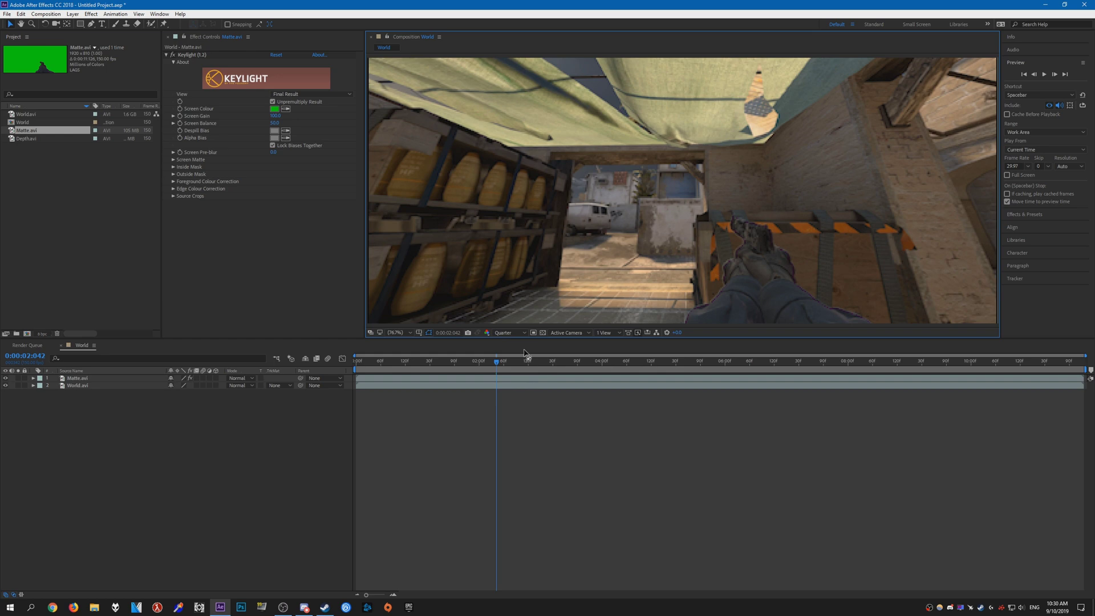
pyautogui.click(508, 333)
pyautogui.click(505, 363)
pyautogui.click(561, 361)
pyautogui.moveTo(566, 368)
pyautogui.mouseDown()
pyautogui.moveTo(656, 368)
pyautogui.moveTo(565, 374)
pyautogui.moveTo(581, 372)
pyautogui.mouseUp()
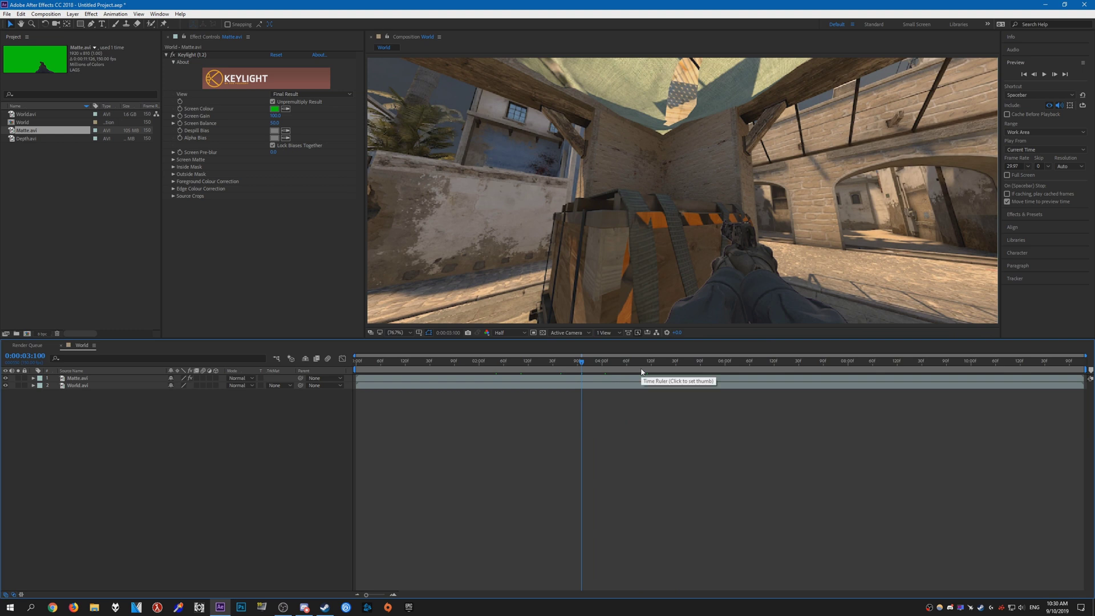
# Add Depth.avi as the top layer of the composition and hide it from the preview
pyautogui.click(144, 230)
pyautogui.click(188, 428)
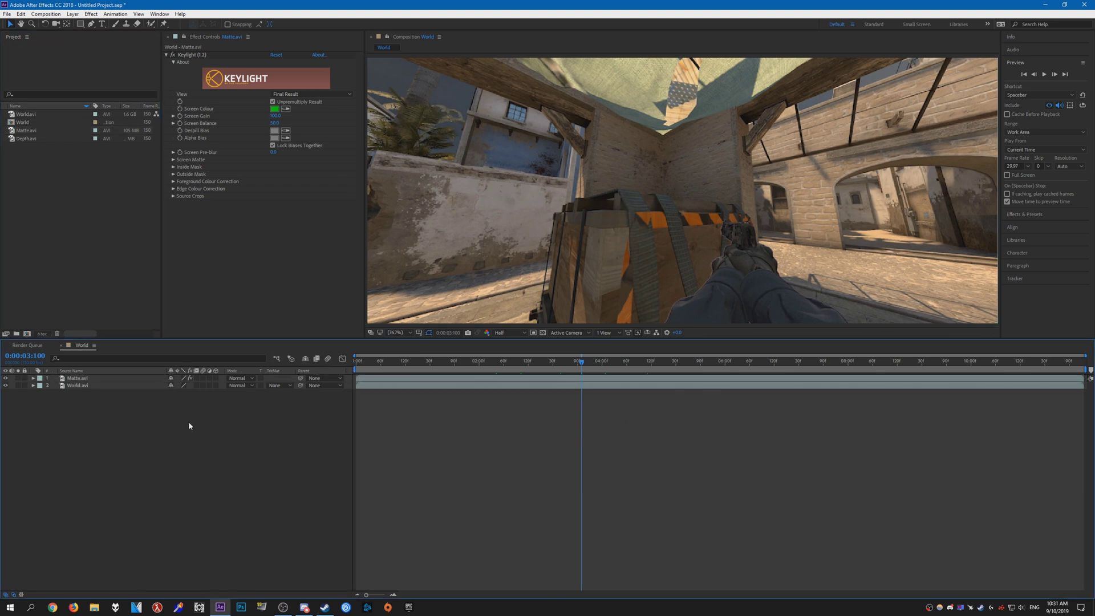
pyautogui.click(23, 139)
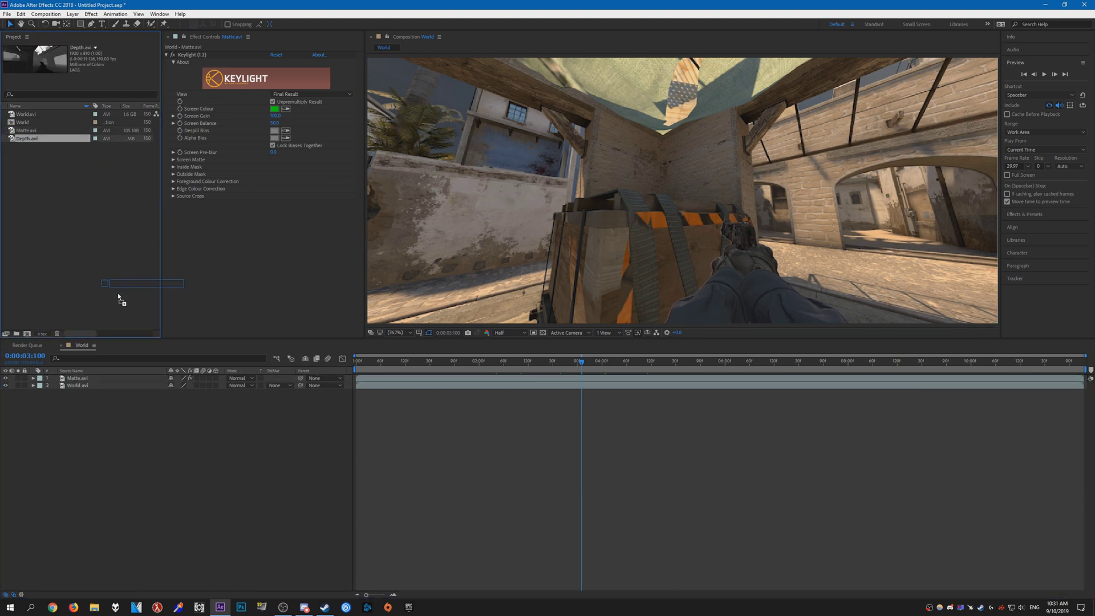
pyautogui.moveTo(81, 380); pyautogui.dragTo(83, 381)
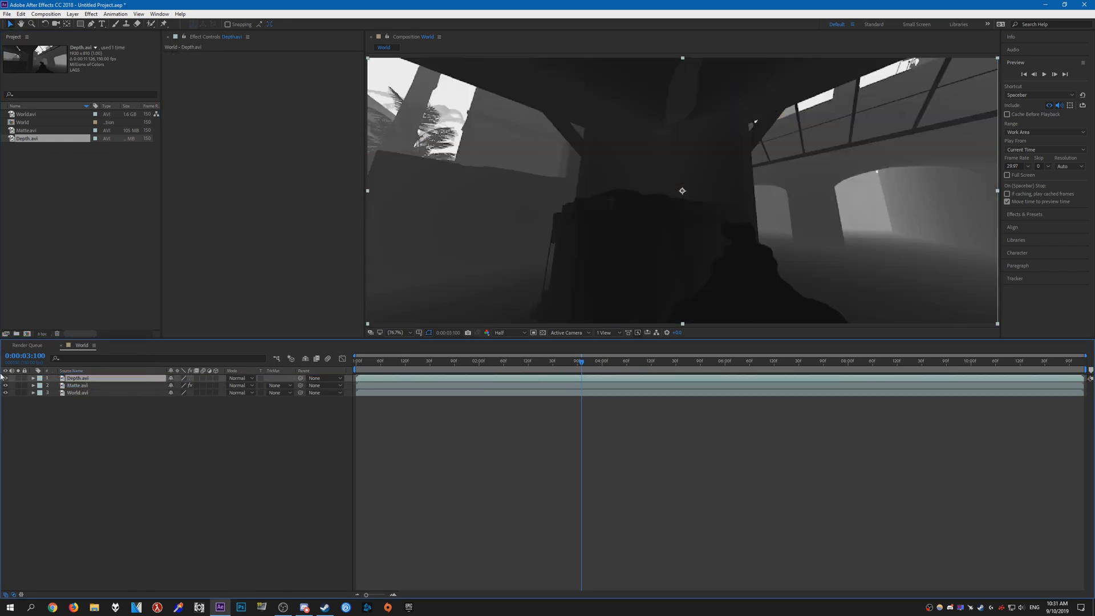
pyautogui.click(5, 378)
pyautogui.click(119, 409)
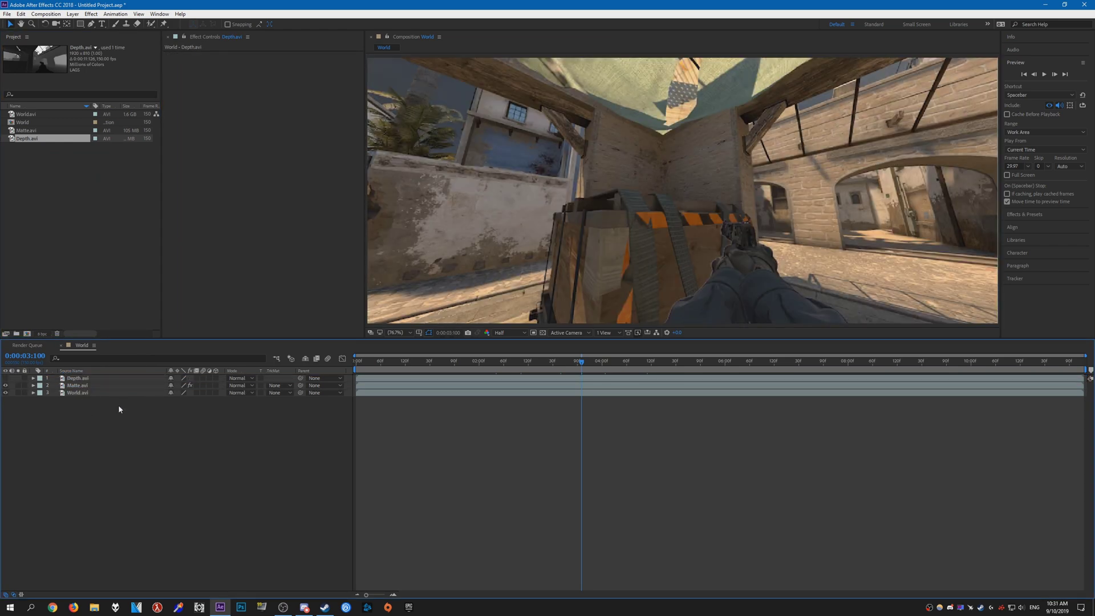
# Add a new adjustment layer at the top of the timeline
pyautogui.rightClick(106, 426)
pyautogui.moveTo(159, 437)
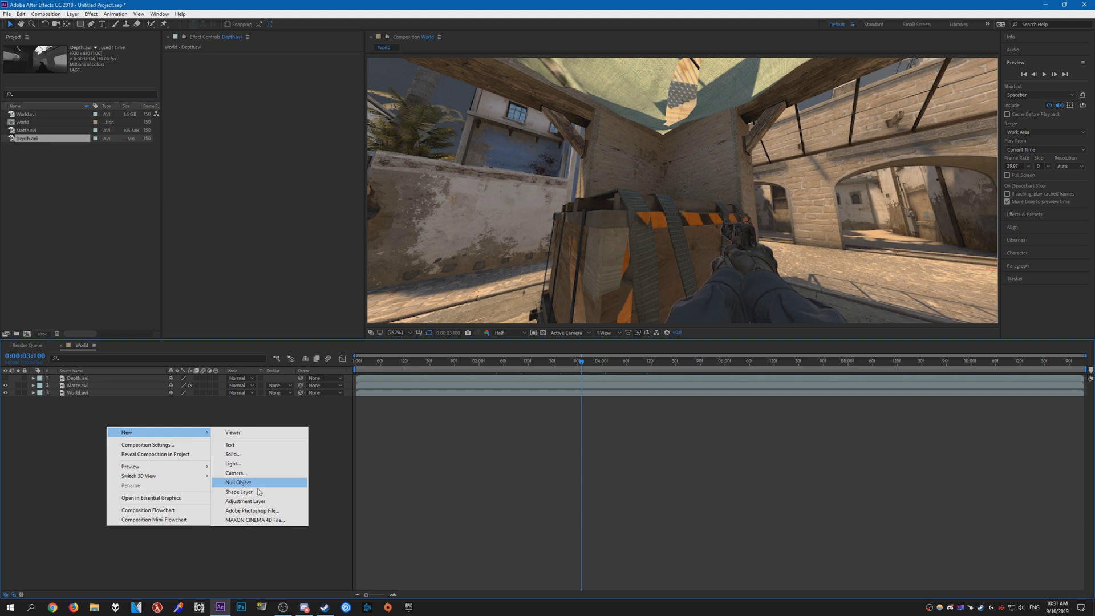
pyautogui.click(251, 501)
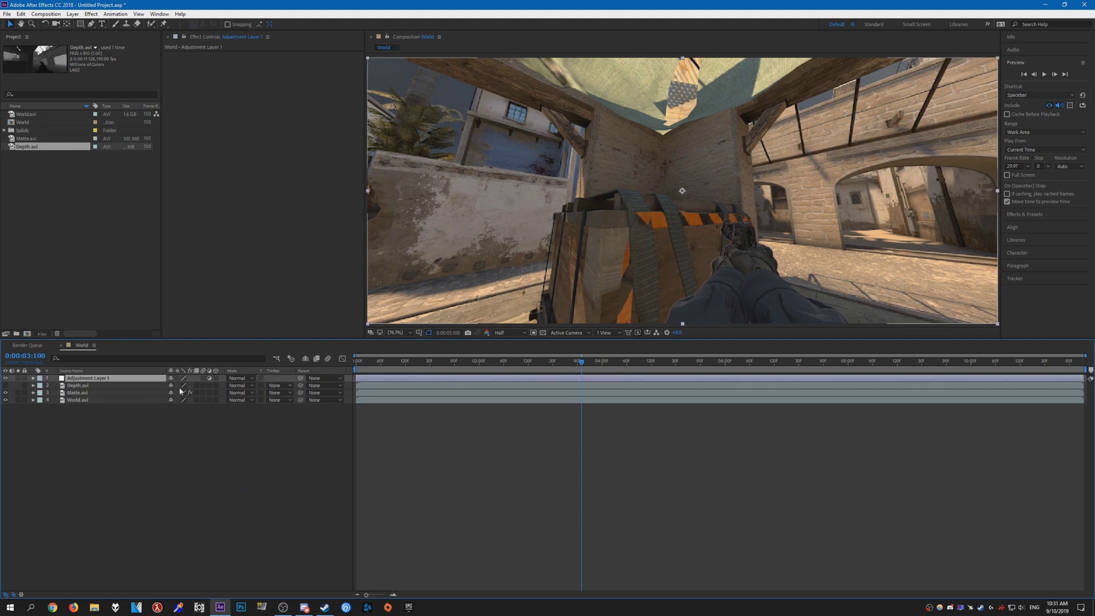
# Apply FL Depth Of Field to the adjustment layer and move to about four seconds
pyautogui.hotkey('ctrl', 'space')
pyautogui.write('fl depth')
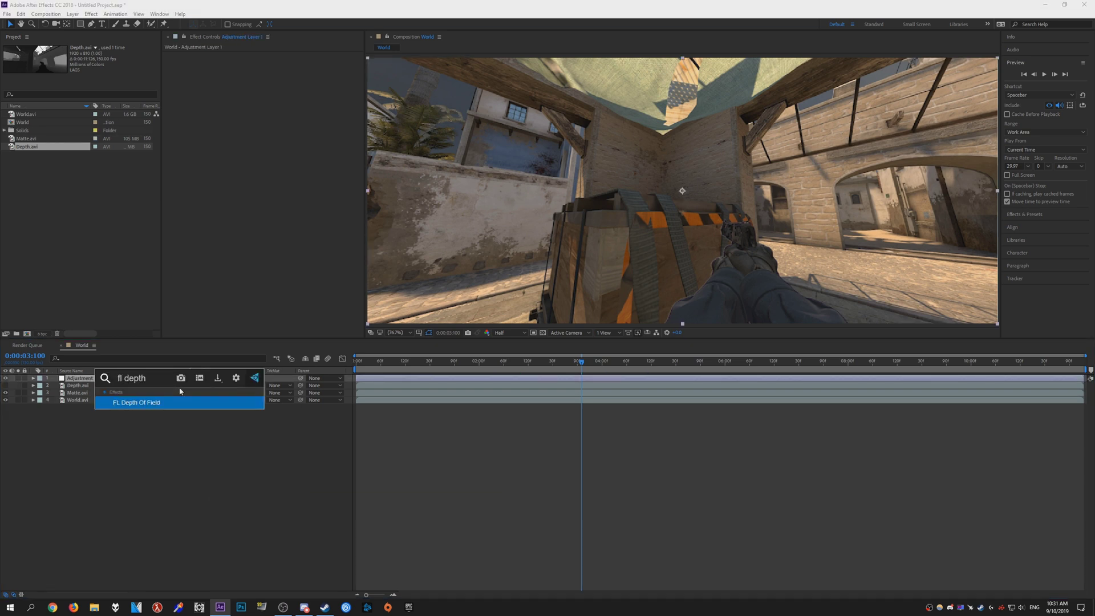
pyautogui.click(178, 404)
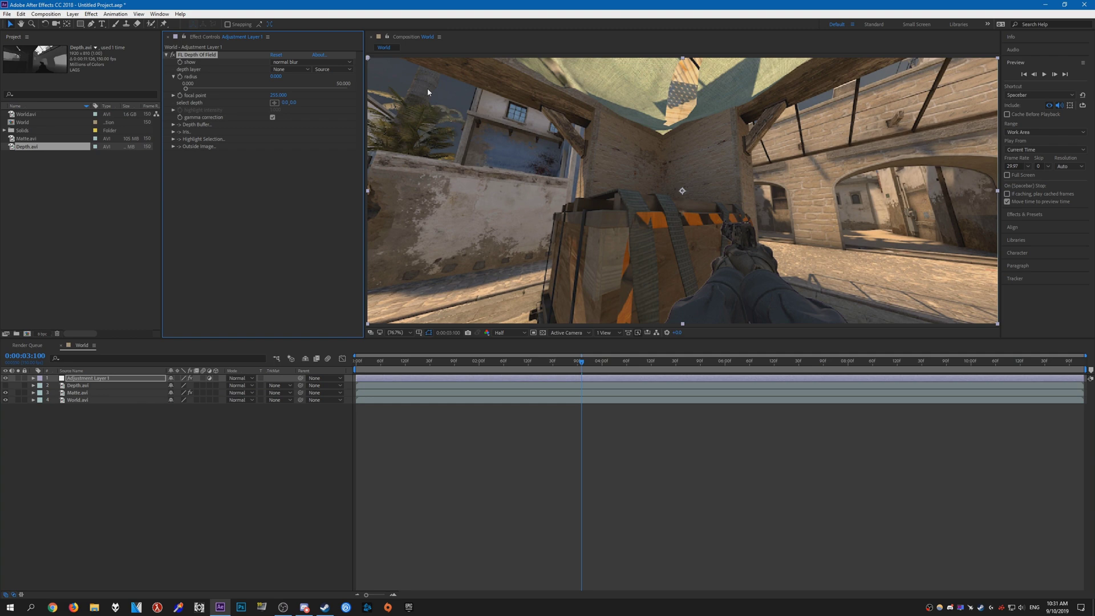
pyautogui.moveTo(581, 361); pyautogui.dragTo(643, 363)
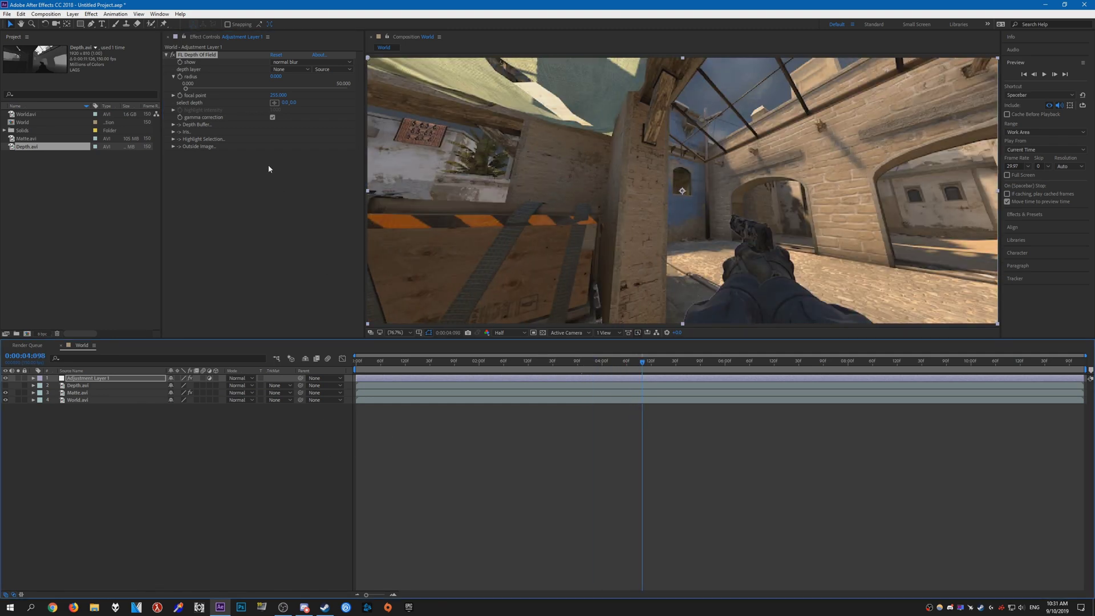
# Set FL Depth Of Field's depth layer to Depth.avi, radius to 30, and invert the depth buffer
pyautogui.click(290, 69)
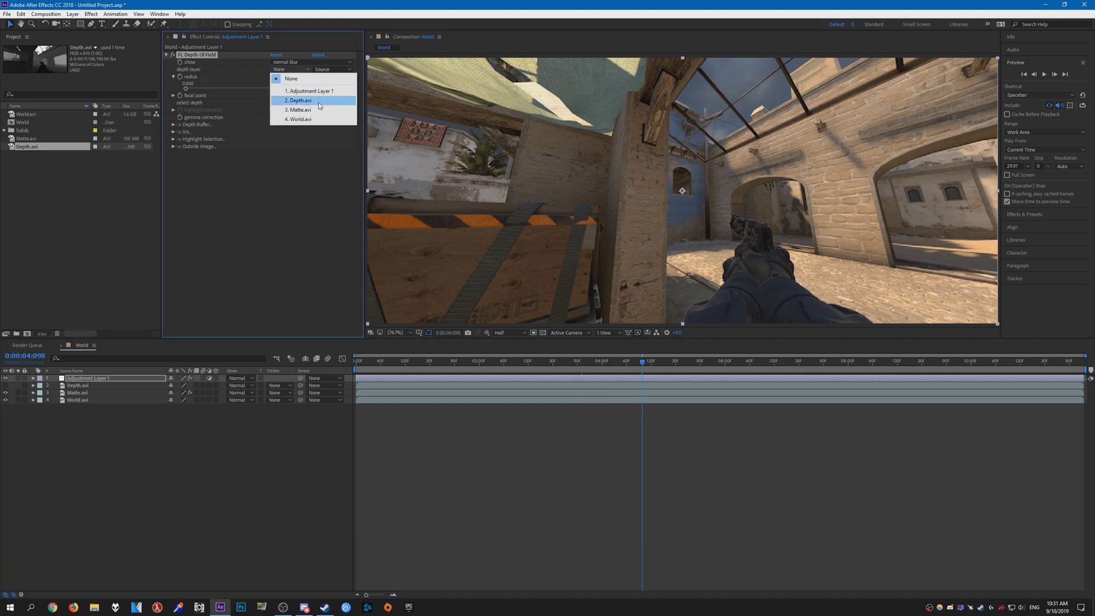
pyautogui.click(318, 102)
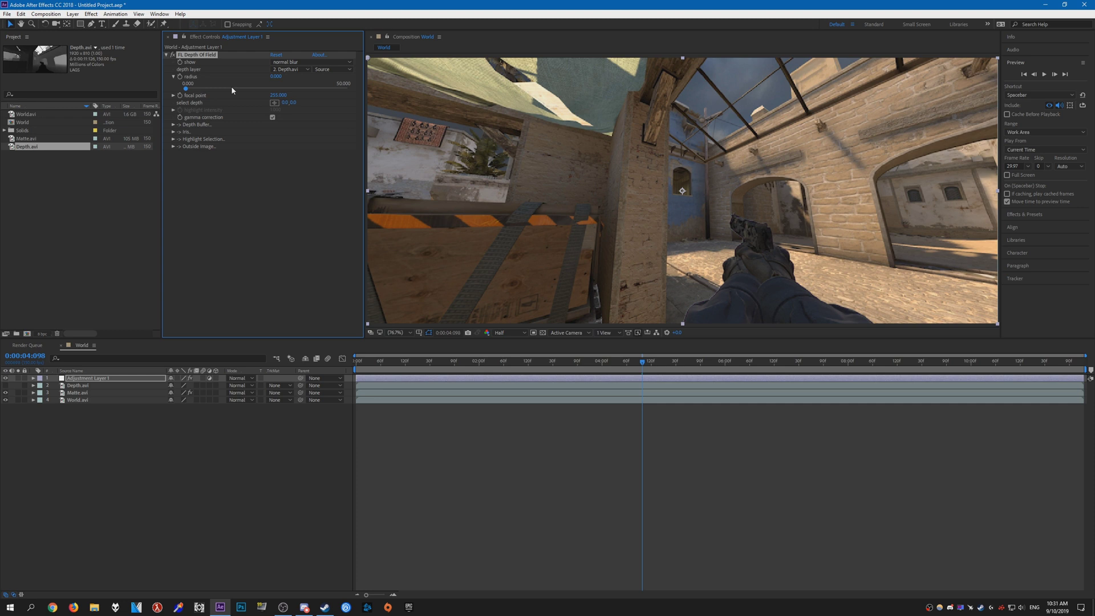
pyautogui.click(276, 76)
pyautogui.write('30')
pyautogui.press('Return')
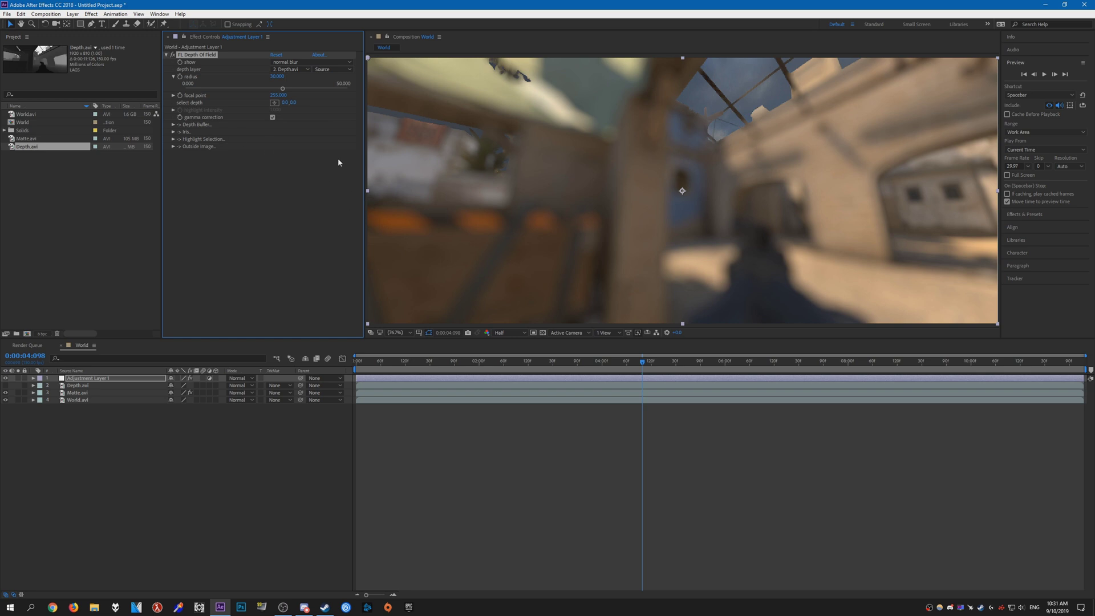
pyautogui.click(173, 124)
pyautogui.click(273, 132)
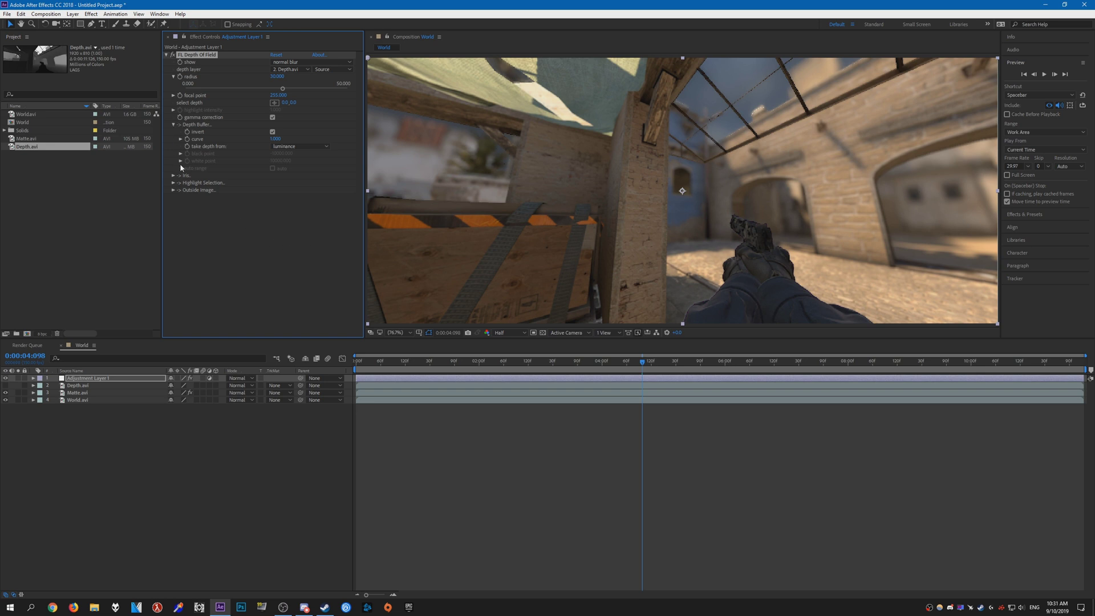
# Expand the Iris settings and set Show to iris to preview the bokeh shape
pyautogui.click(172, 176)
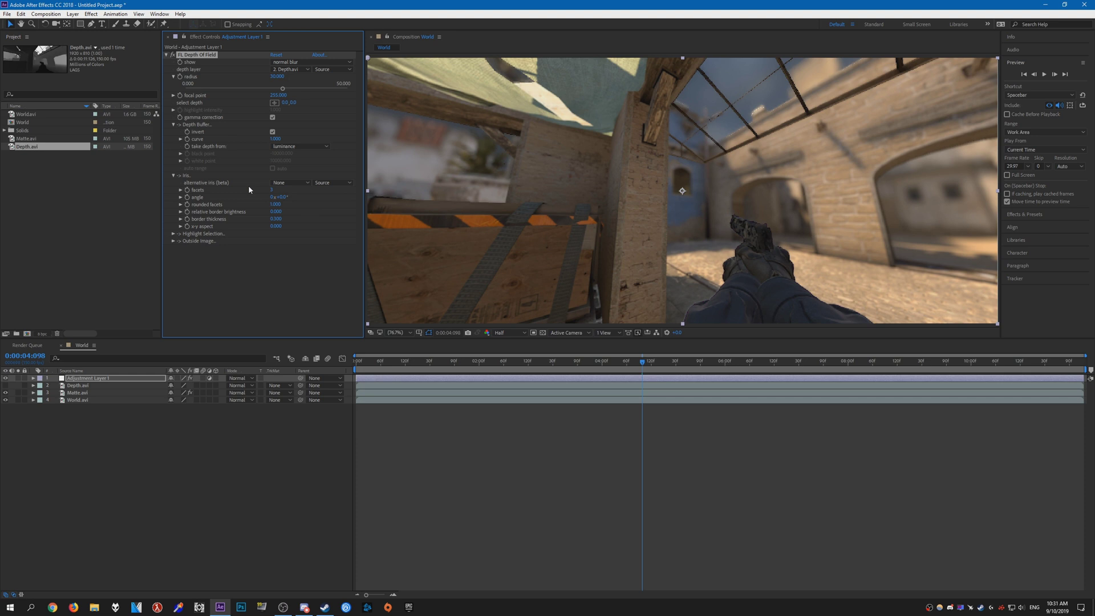
pyautogui.click(305, 62)
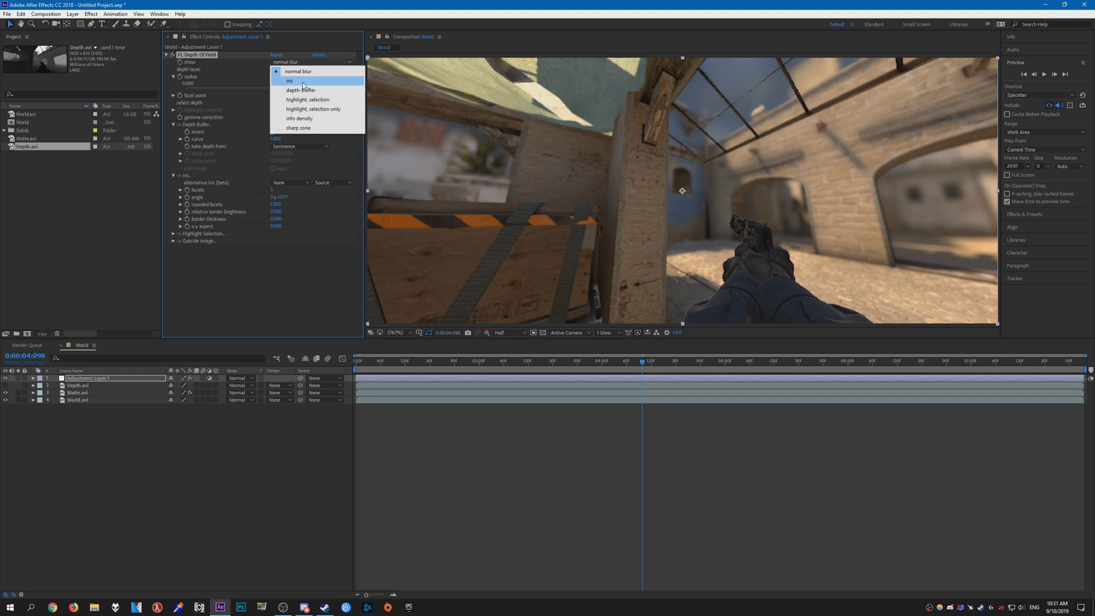
pyautogui.click(251, 61)
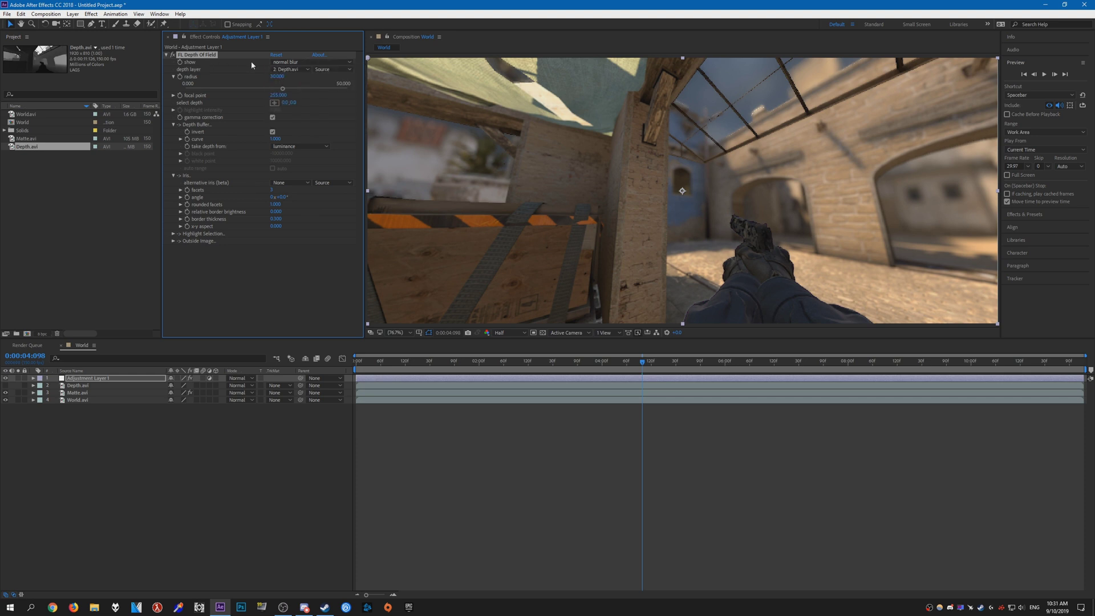
pyautogui.click(298, 61)
pyautogui.click(291, 81)
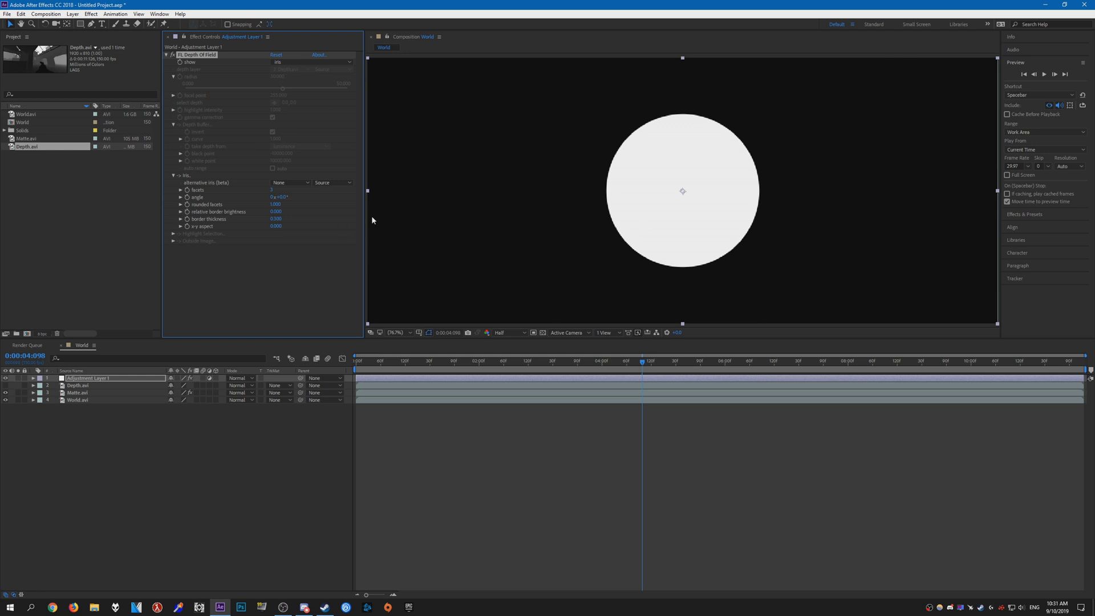
# Set the iris rounded facets to 0 and facets to 5 for a sharp pentagon
pyautogui.click(272, 205)
pyautogui.write('0')
pyautogui.press('Return')
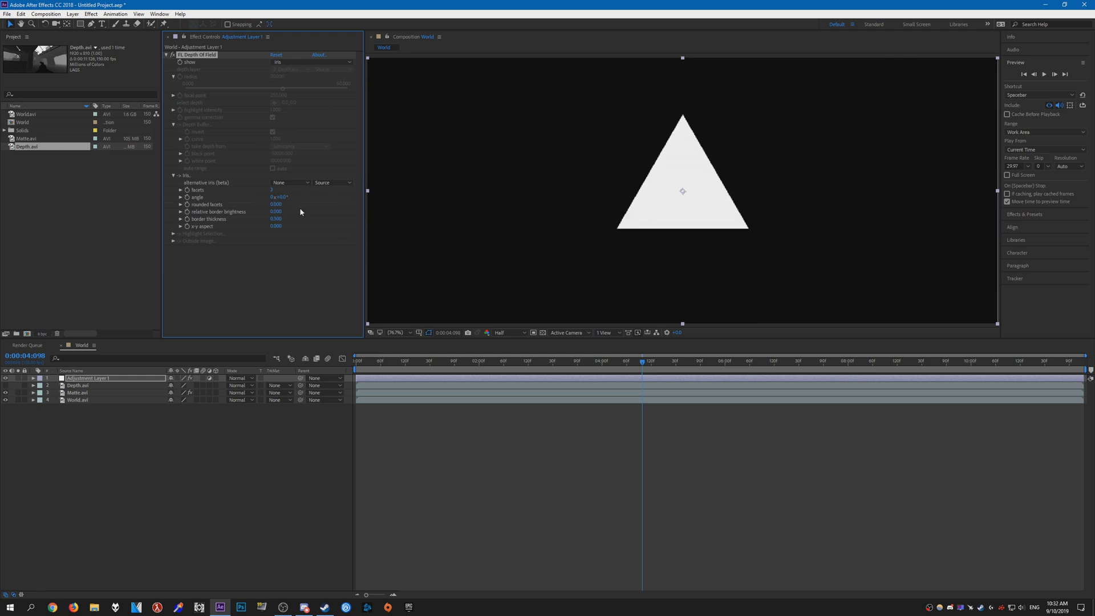
pyautogui.click(277, 192)
pyautogui.write('5')
pyautogui.press('Return')
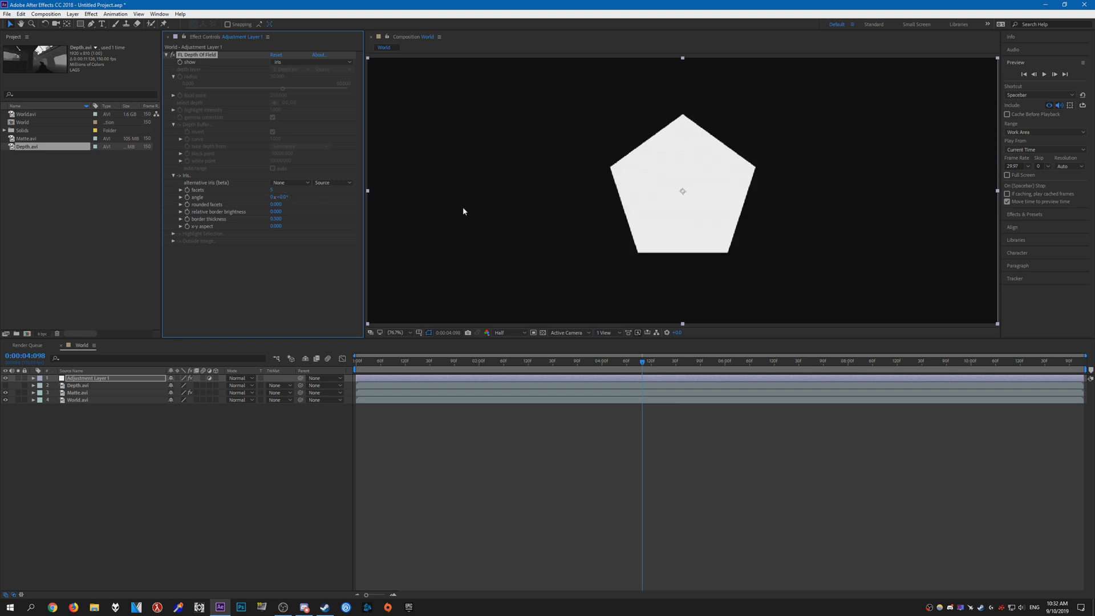
# Set Show back to normal blur and deselect the adjustment layer
pyautogui.click(286, 63)
pyautogui.click(288, 73)
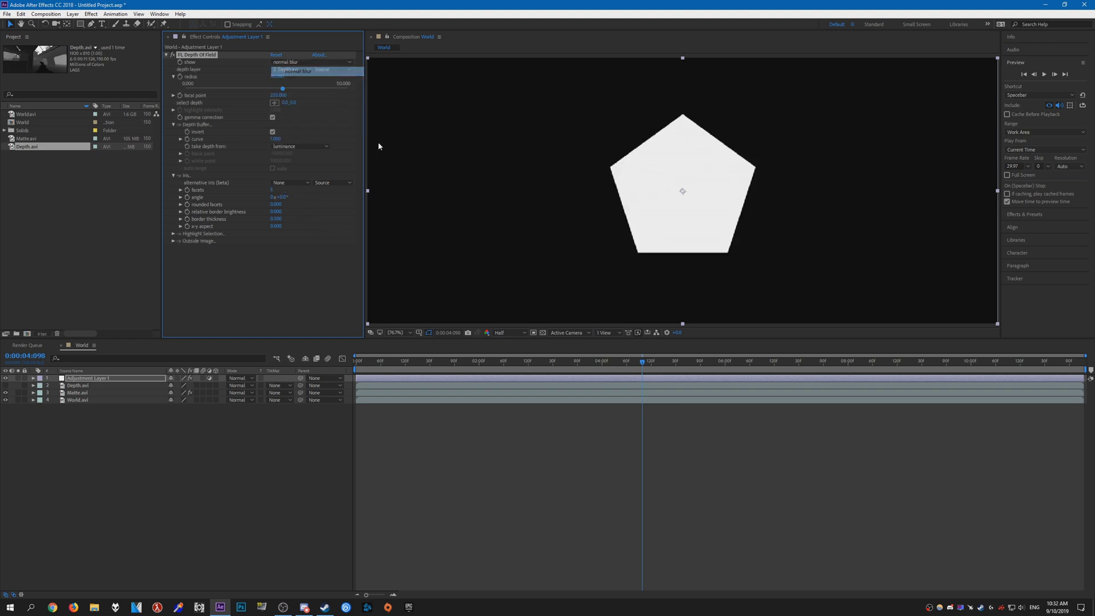
pyautogui.click(264, 433)
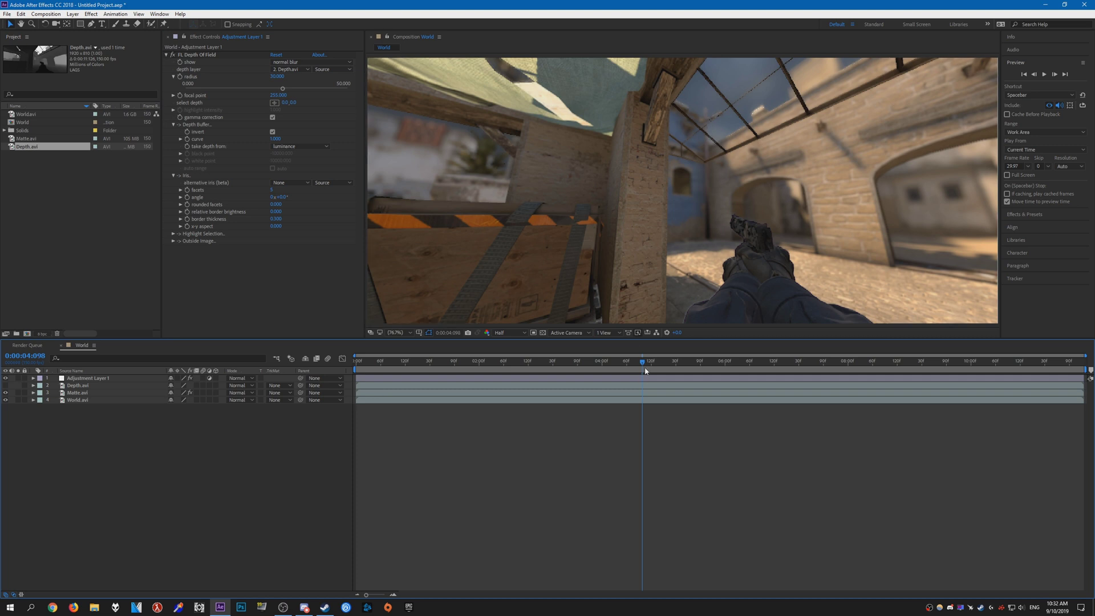
# Scrub between 0:00:03:033, 0:00:05:001 and one second, settling on 0:00:02:109
pyautogui.moveTo(645, 369); pyautogui.dragTo(557, 369)
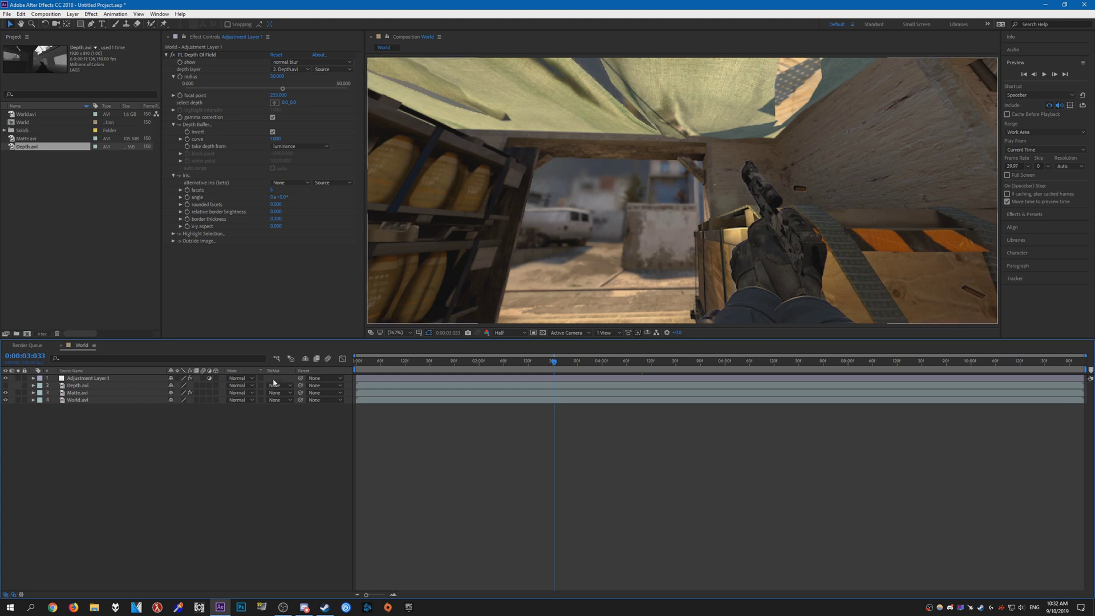
pyautogui.moveTo(548, 368); pyautogui.dragTo(662, 365)
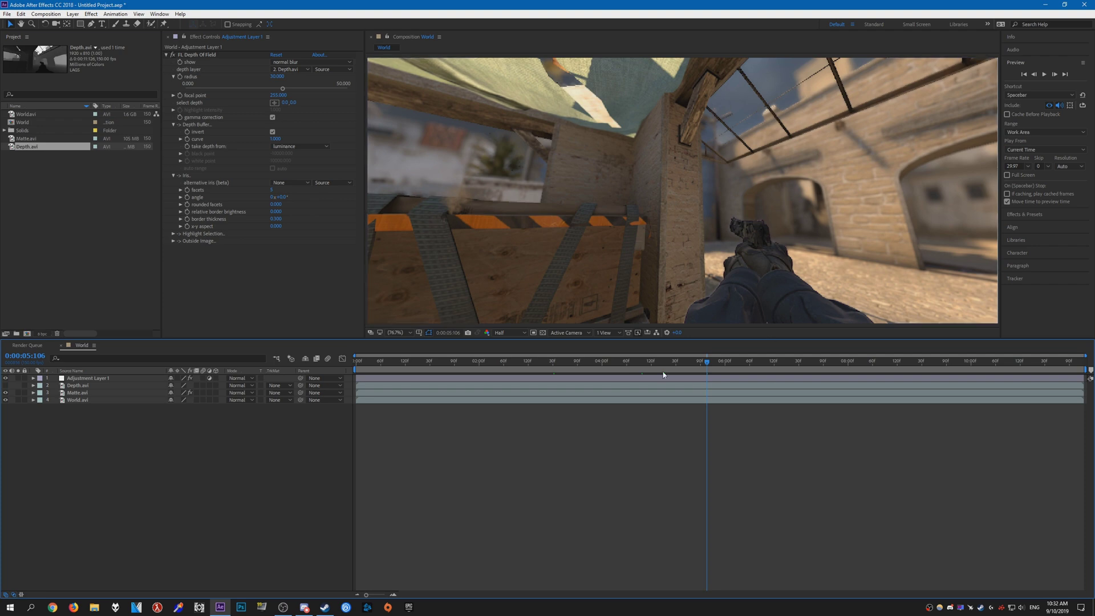
pyautogui.moveTo(659, 361); pyautogui.dragTo(511, 369)
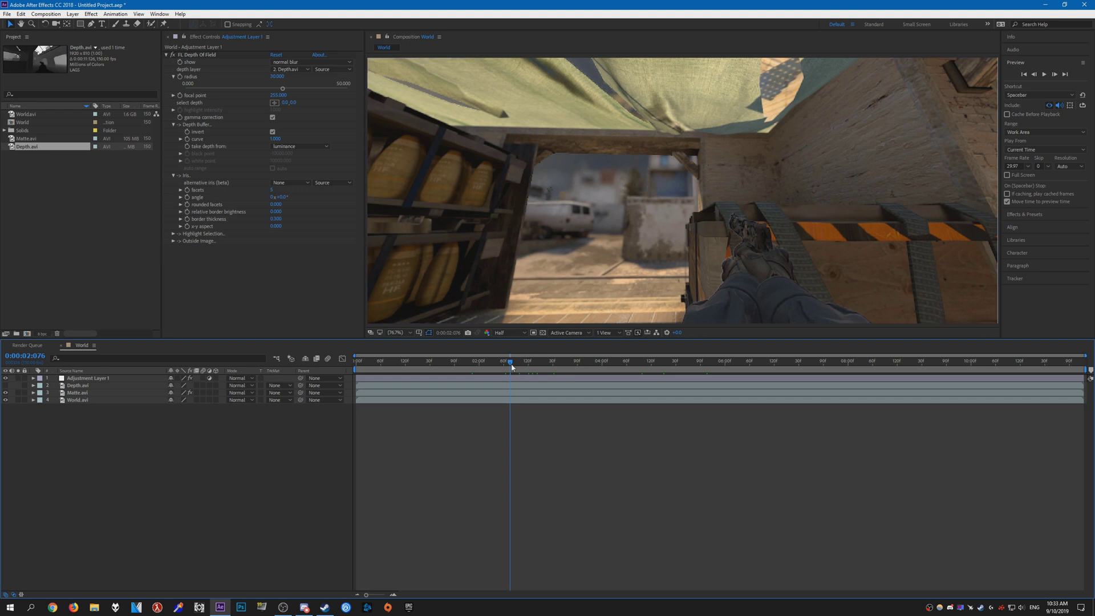
pyautogui.moveTo(511, 367); pyautogui.dragTo(528, 368)
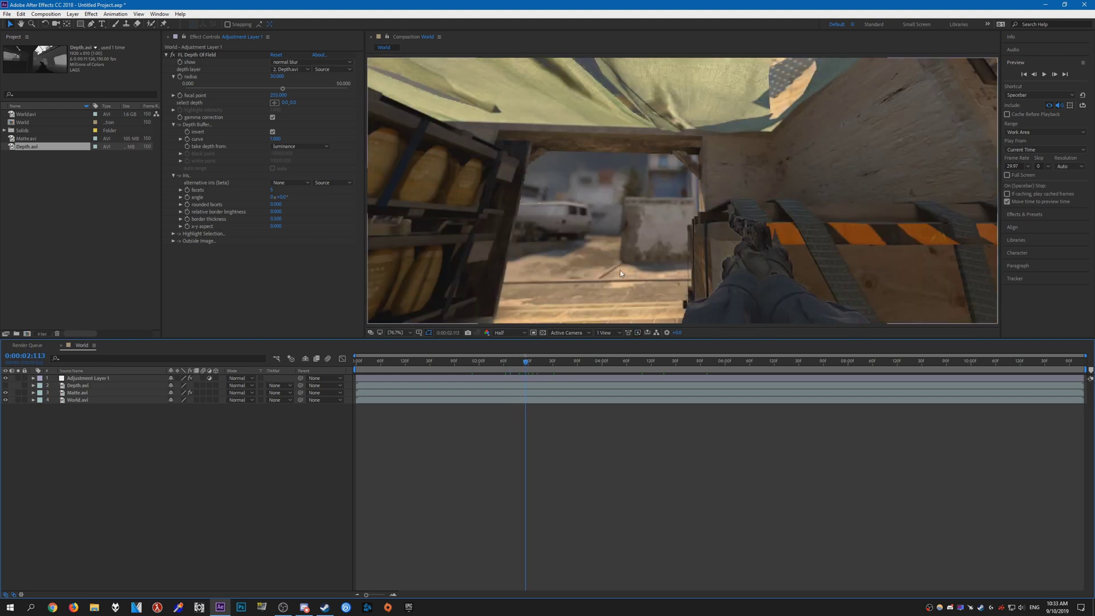
# Reveal the focal point property with U and move its existing keyframe to 0:00:02:082
pyautogui.click(180, 99)
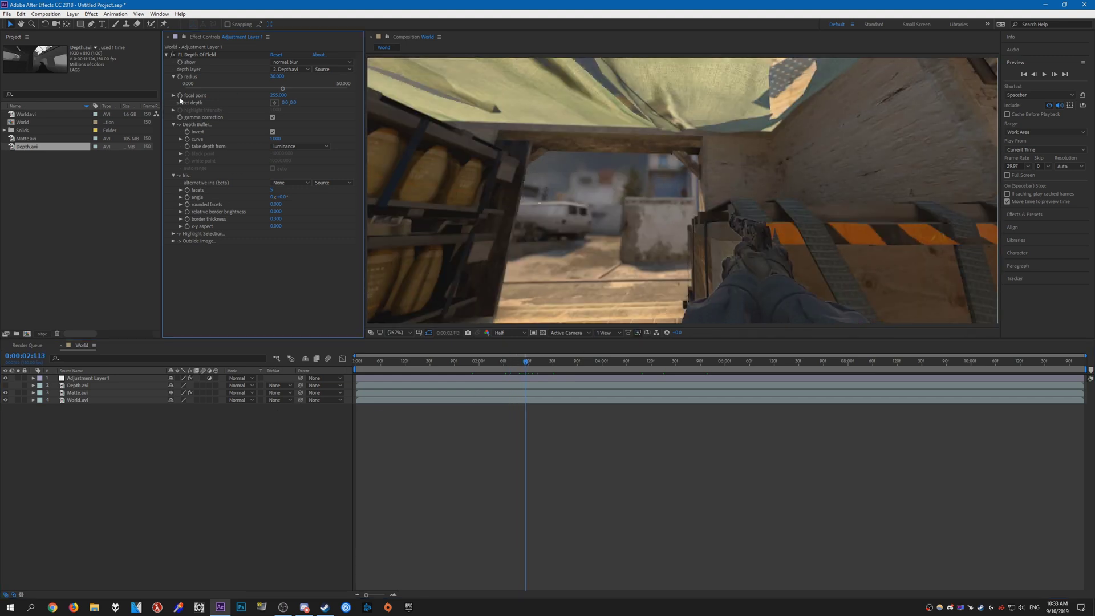
pyautogui.click(180, 99)
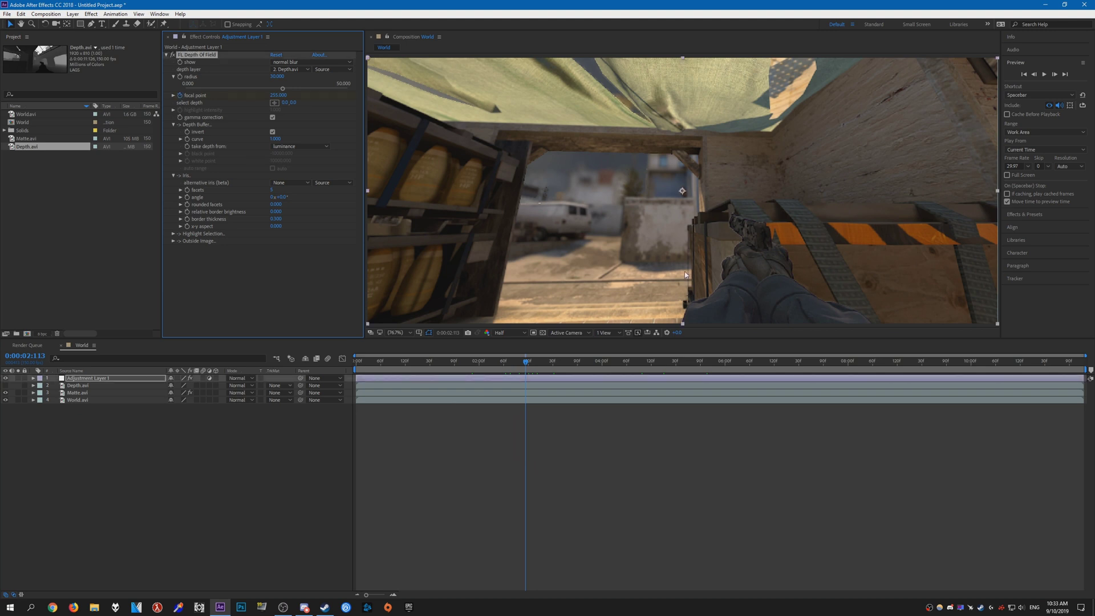
pyautogui.click(121, 380)
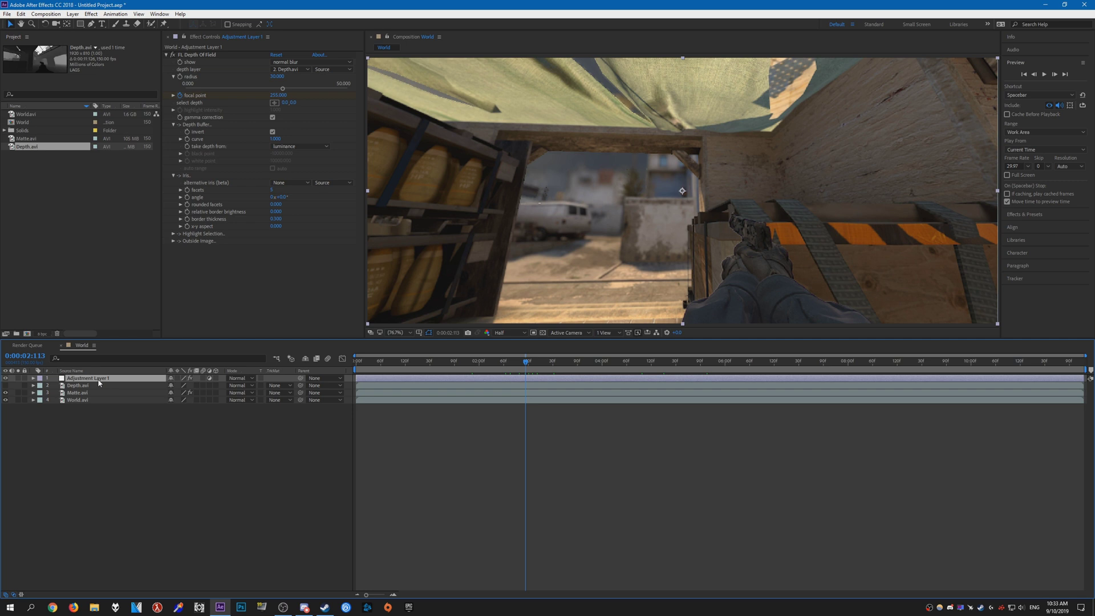
pyautogui.press('u')
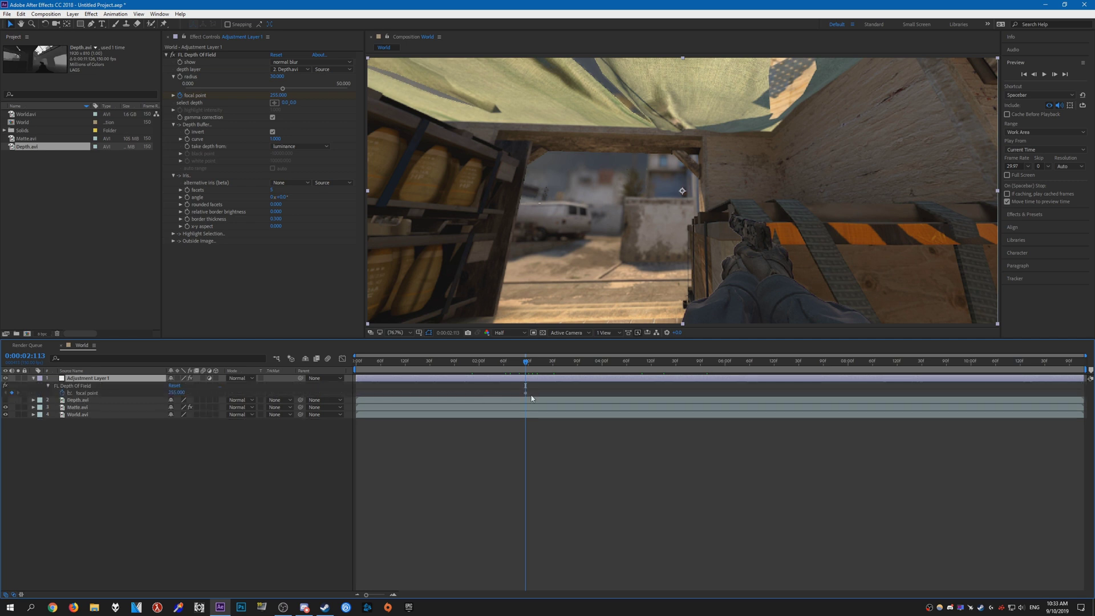
pyautogui.press('space')
pyautogui.press('space')
pyautogui.click(526, 394)
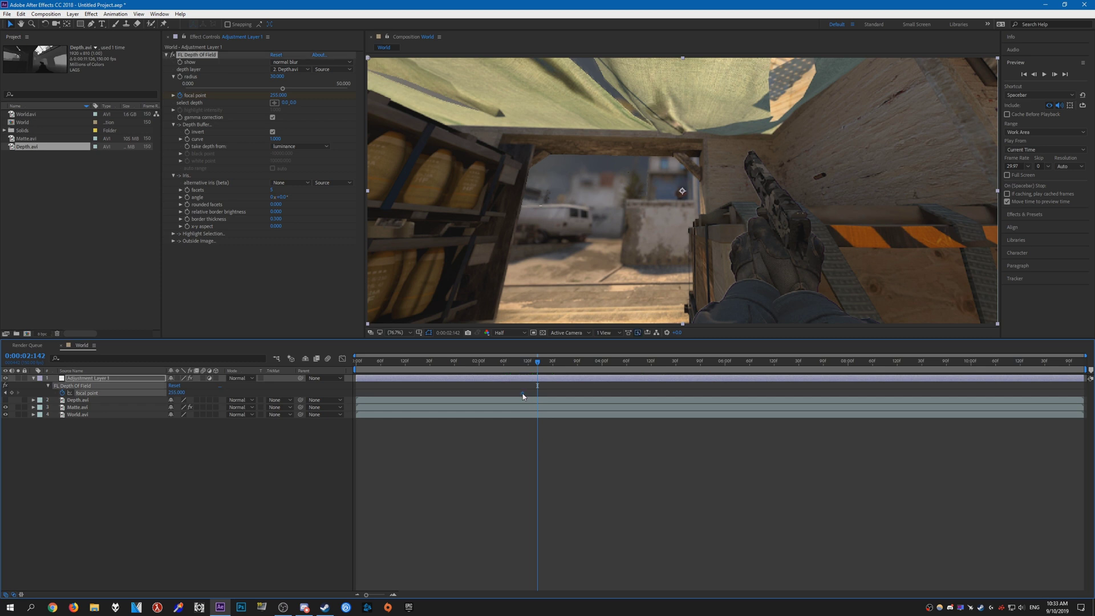
pyautogui.moveTo(518, 393); pyautogui.dragTo(519, 393)
# Pick the enemy in the doorway as focus depth (focal point 207), then review ahead to 0:00:03:046
pyautogui.click(275, 103)
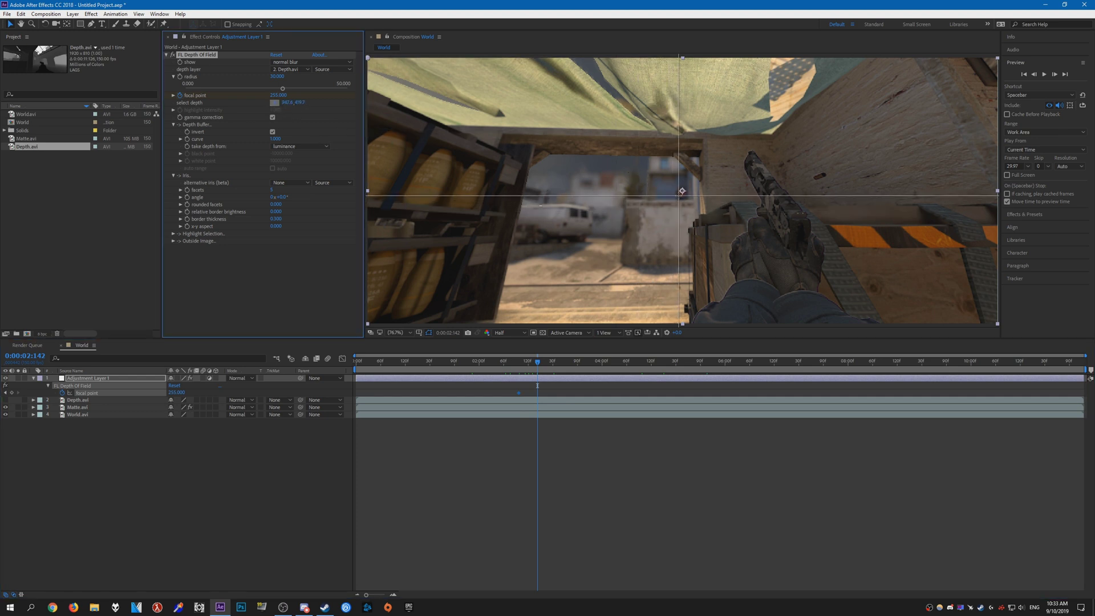
pyautogui.click(679, 196)
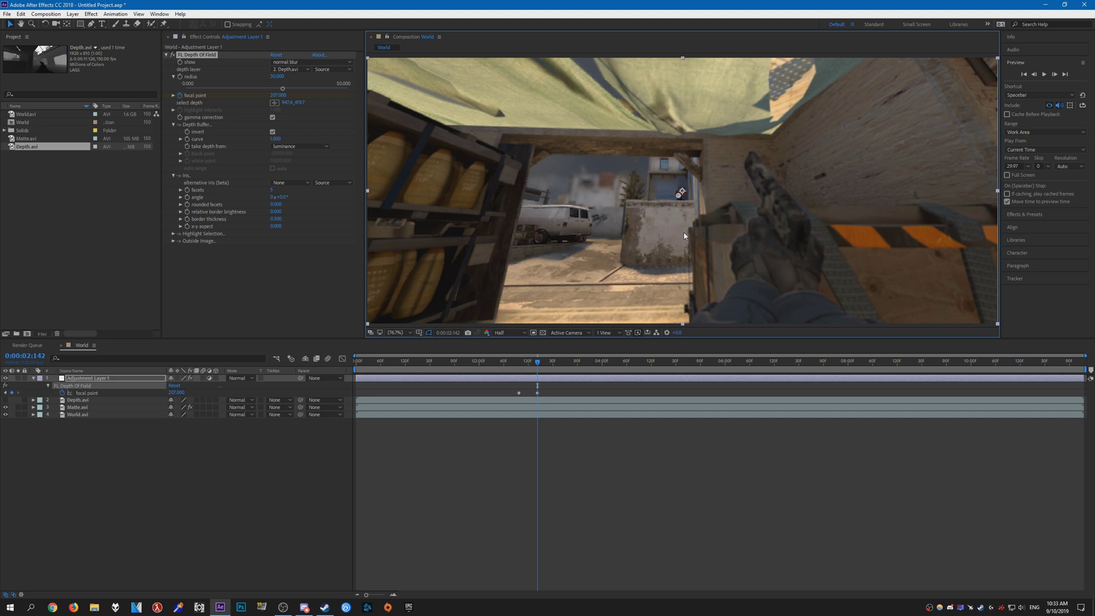
pyautogui.click(292, 467)
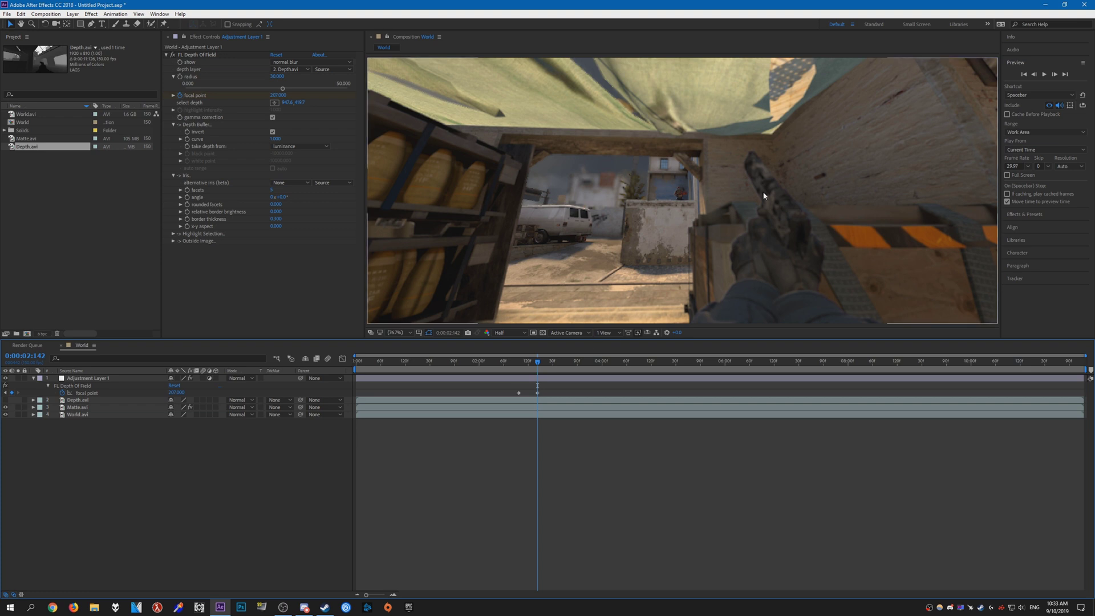
pyautogui.moveTo(538, 376)
pyautogui.mouseDown()
pyautogui.moveTo(516, 375)
pyautogui.moveTo(537, 374)
pyautogui.mouseUp()
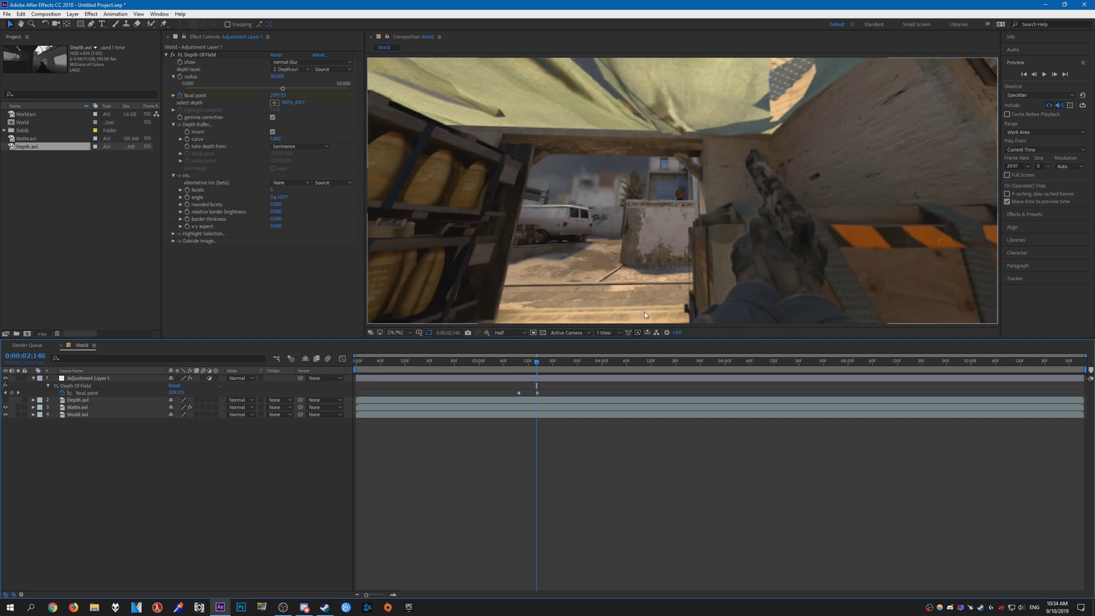
pyautogui.moveTo(538, 364); pyautogui.dragTo(583, 367)
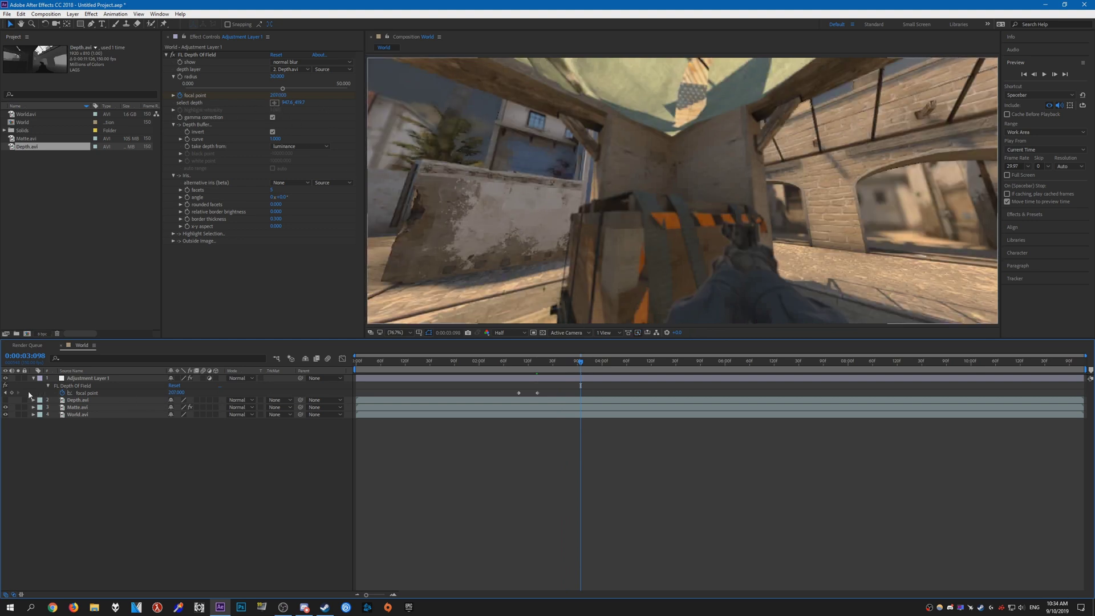
# Add a focal point keyframe holding enemy focus at about 0:00:03:098
pyautogui.click(12, 393)
pyautogui.click(539, 383)
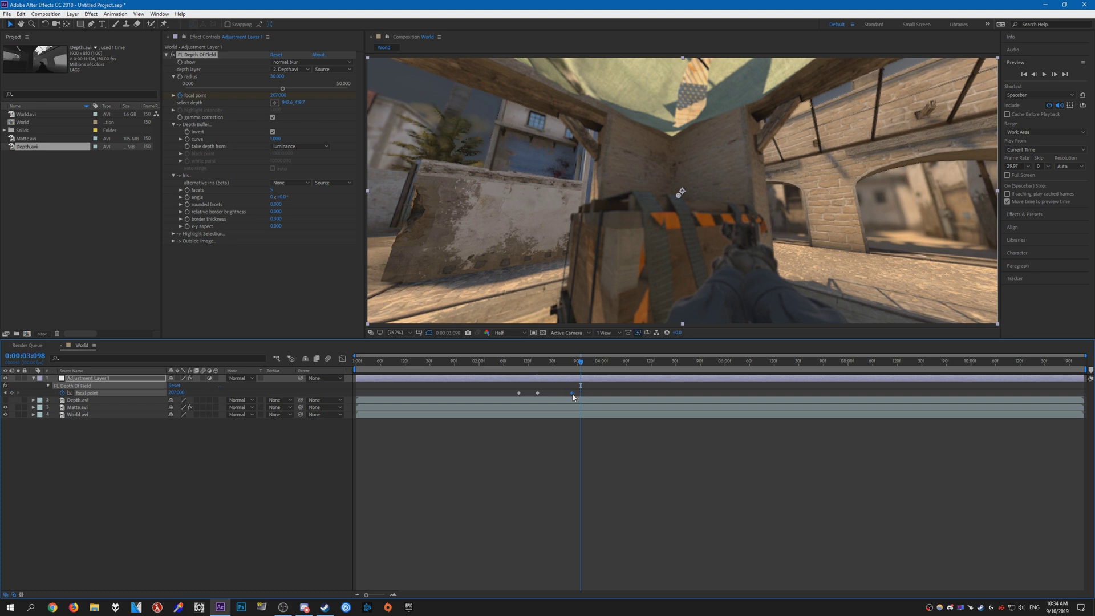
pyautogui.moveTo(581, 393); pyautogui.dragTo(569, 393)
# At 0:00:03:111 pick the viewmodel depth for focal point 255, then rewind to 0:00:02:079 and play
pyautogui.click(587, 370)
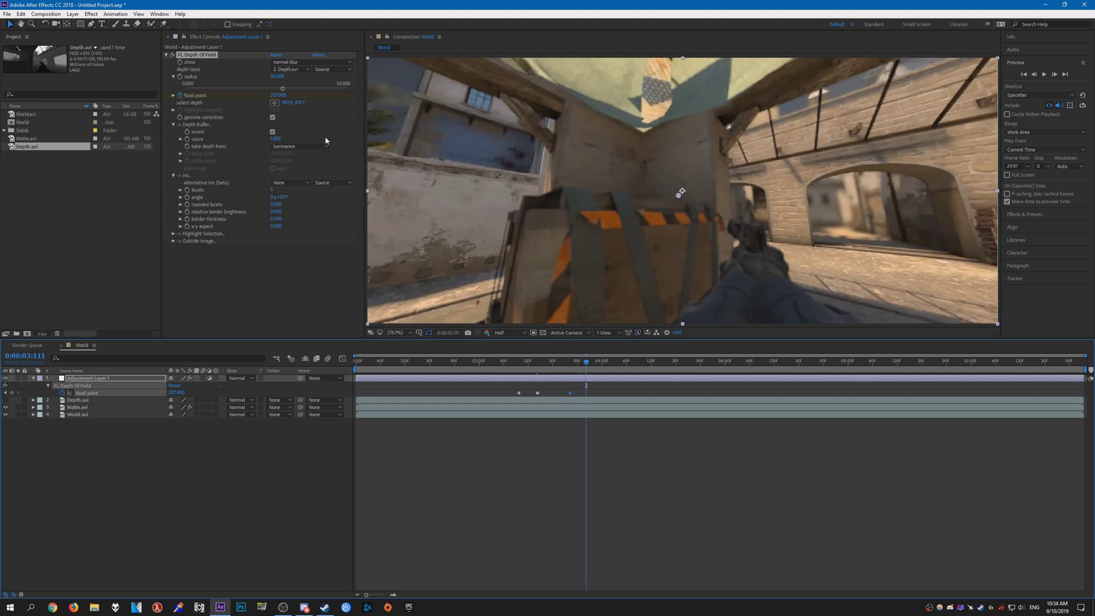
pyautogui.click(274, 102)
pyautogui.click(759, 279)
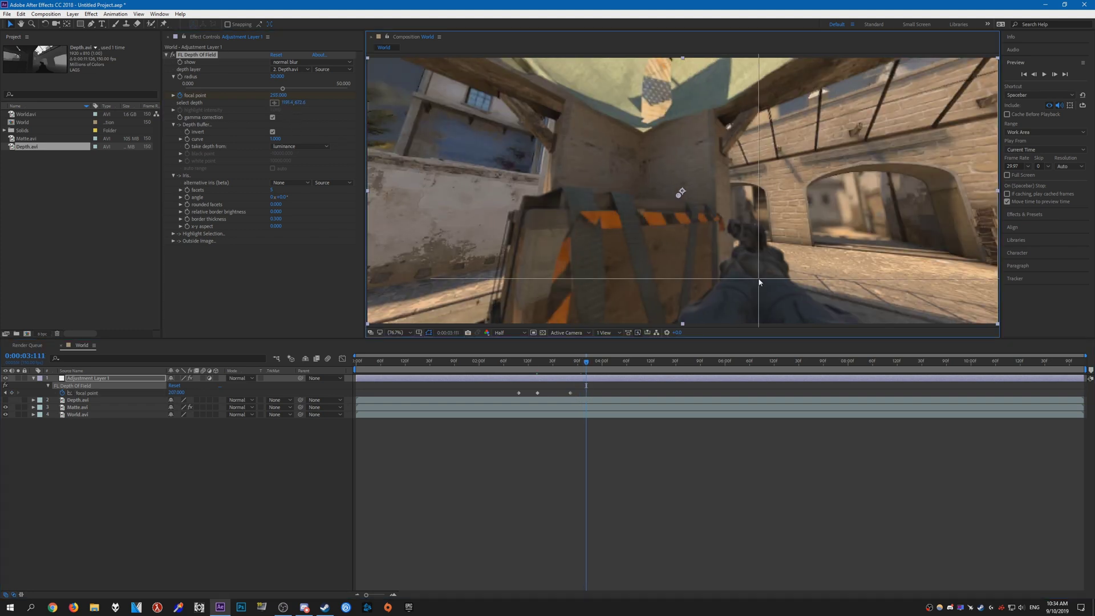
pyautogui.moveTo(586, 361); pyautogui.dragTo(512, 361)
pyautogui.click(1044, 74)
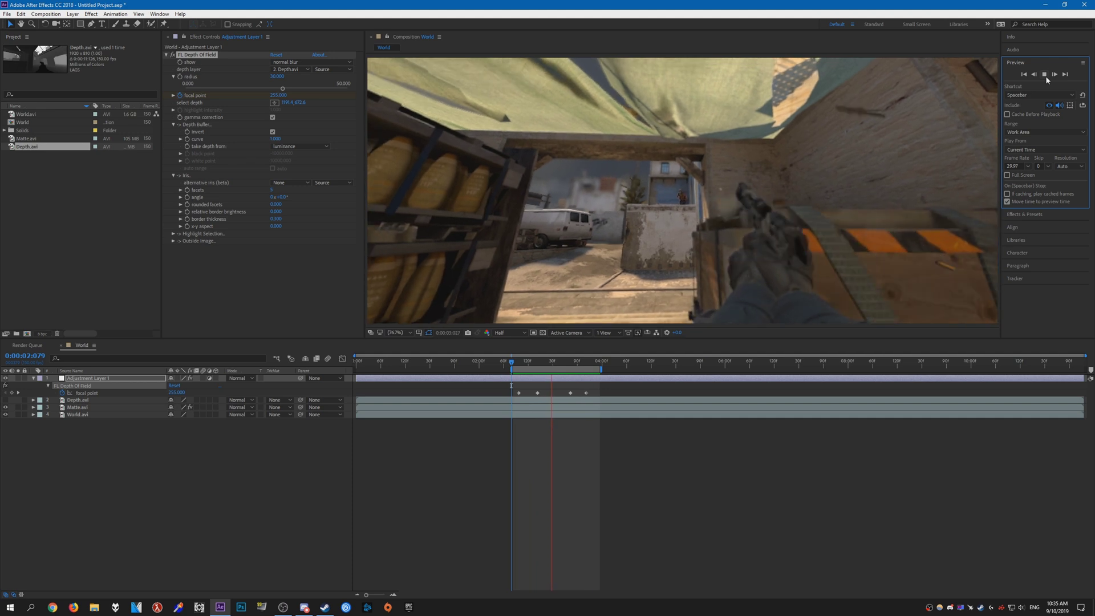
# Stop the preview and scrub the frames around 0:00:03:044
pyautogui.click(1044, 75)
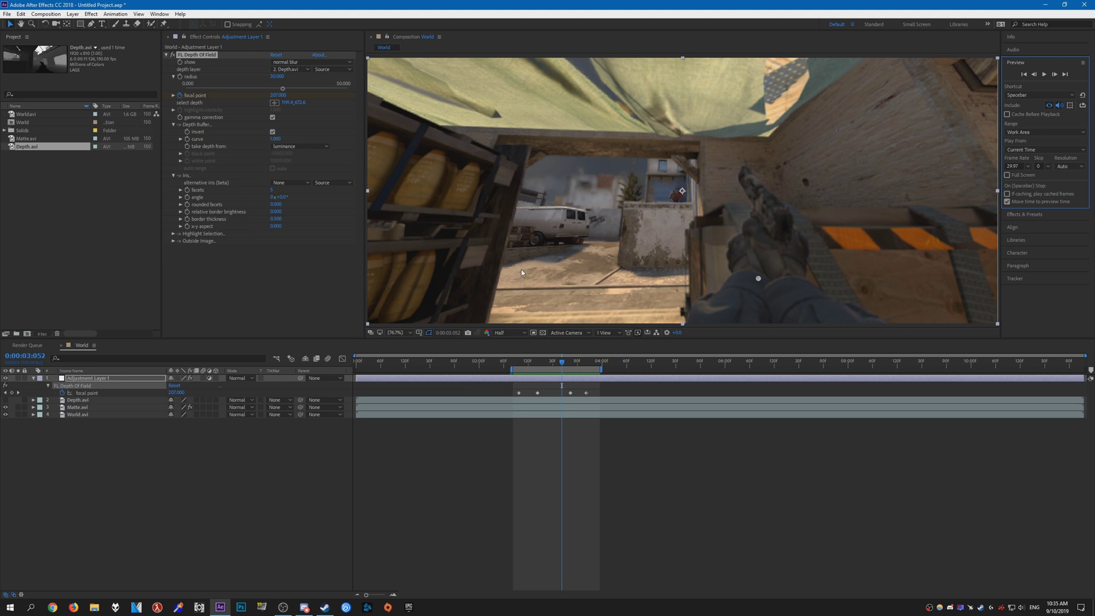
pyautogui.moveTo(562, 368)
pyautogui.mouseDown()
pyautogui.moveTo(582, 368)
pyautogui.moveTo(548, 368)
pyautogui.mouseUp()
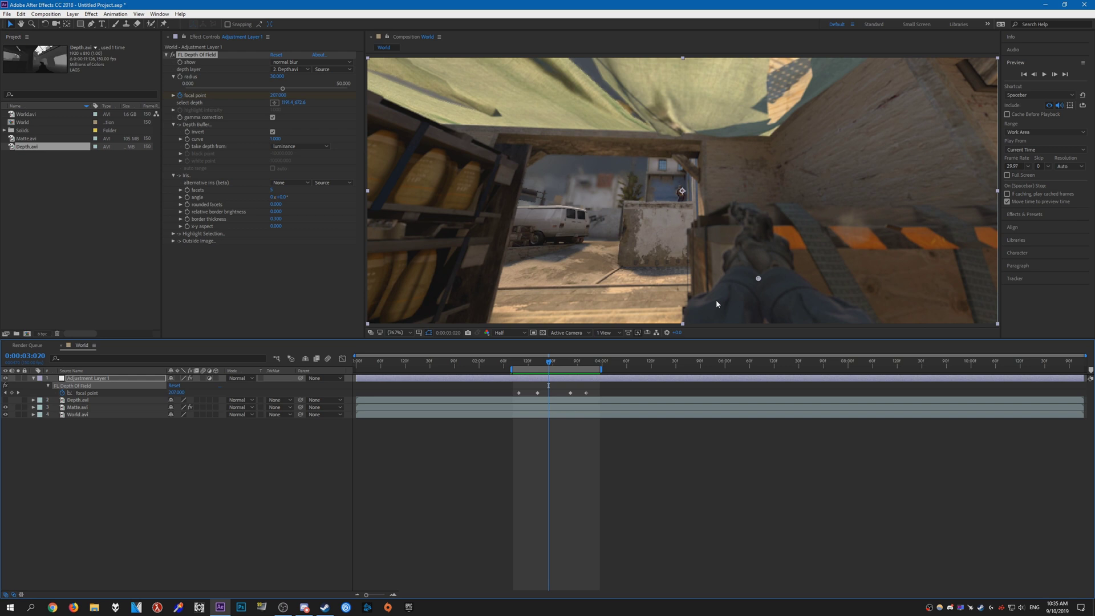